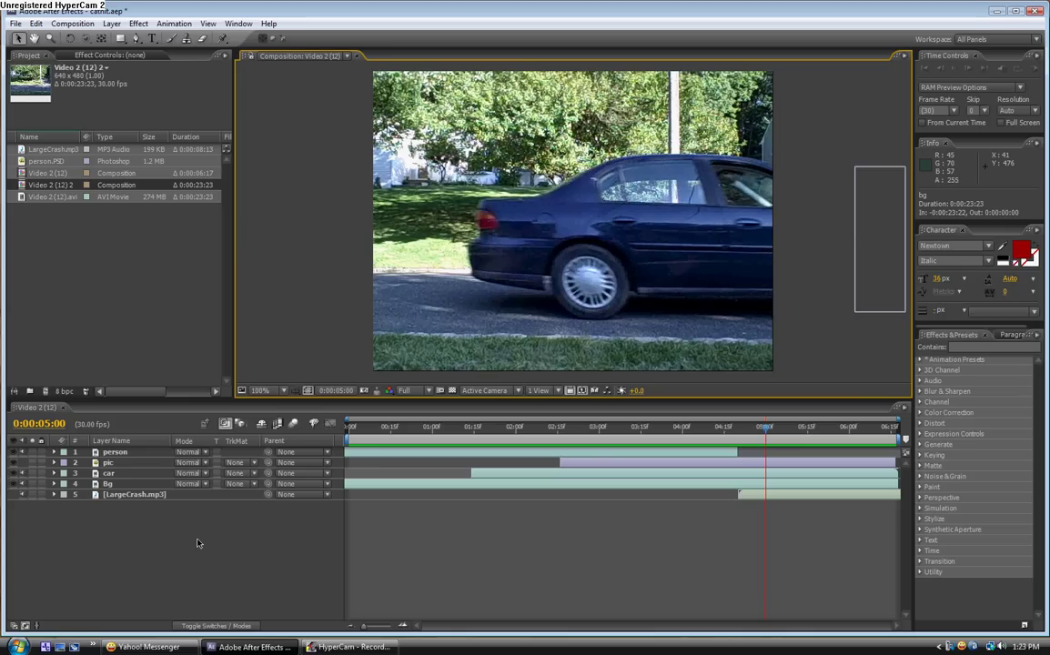
Step: Preview the finished composite, going back to the boy and playing the car's arrival
key(KP_0)
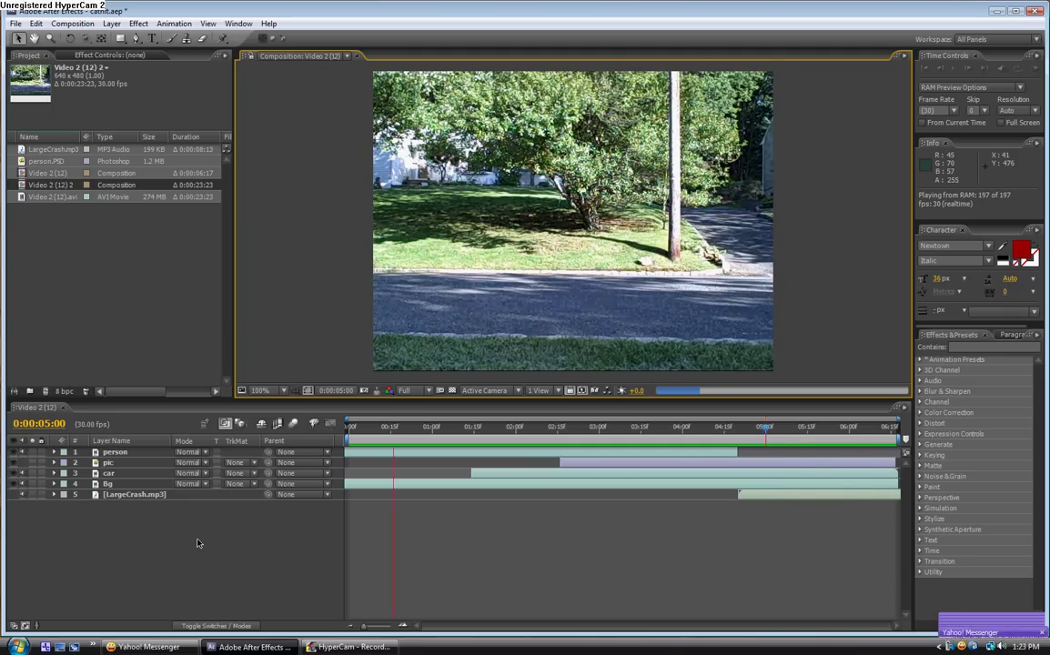
drag(443, 428, 765, 428)
key(space)
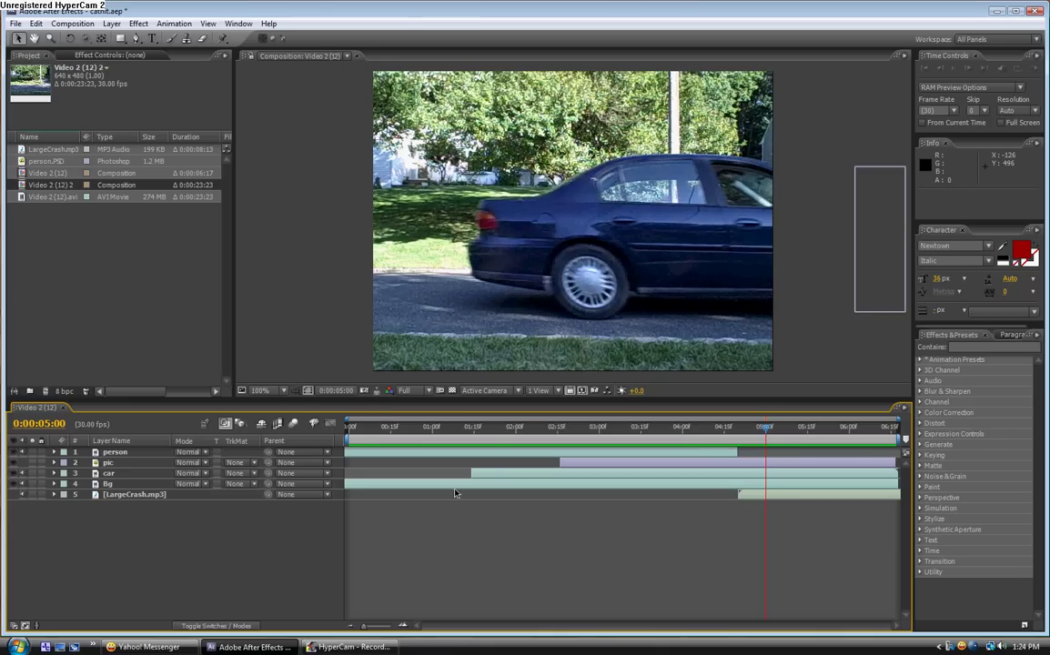
Step: Build the Video 2 (12) 3 composition from Video 2 (12).avi and scrub to the walking boy
click(51, 202)
drag(51, 202, 49, 400)
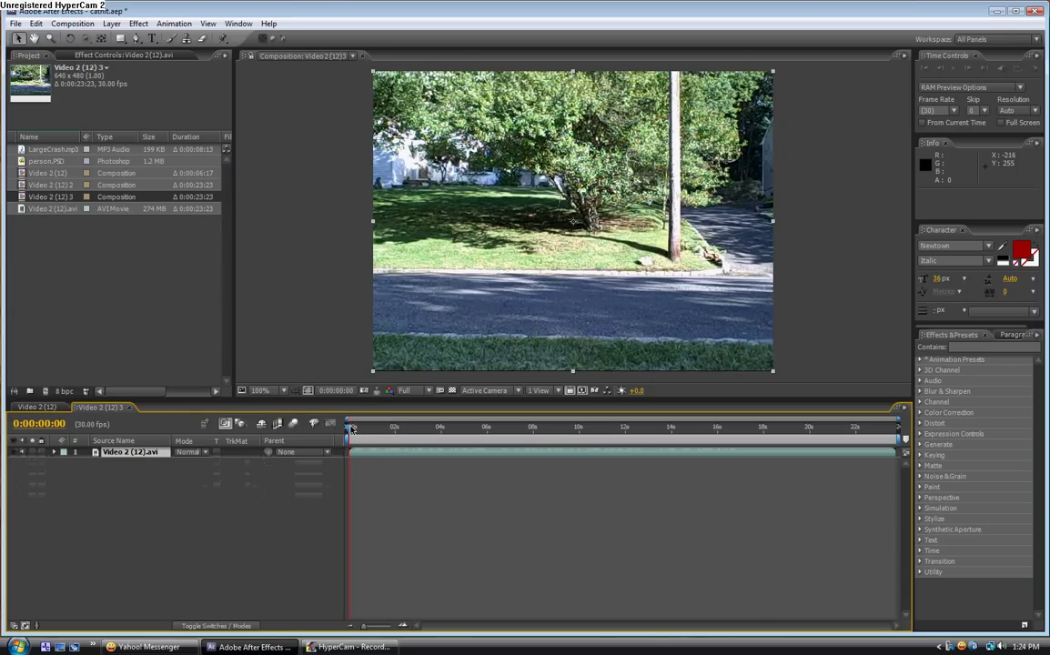
mouse_move(351, 429)
mouse_down()
mouse_move(731, 421)
mouse_move(873, 433)
mouse_move(353, 431)
mouse_up()
Step: Duplicate the footage layer twice with Ctrl+D and rename the top copy 'person'
click(115, 453)
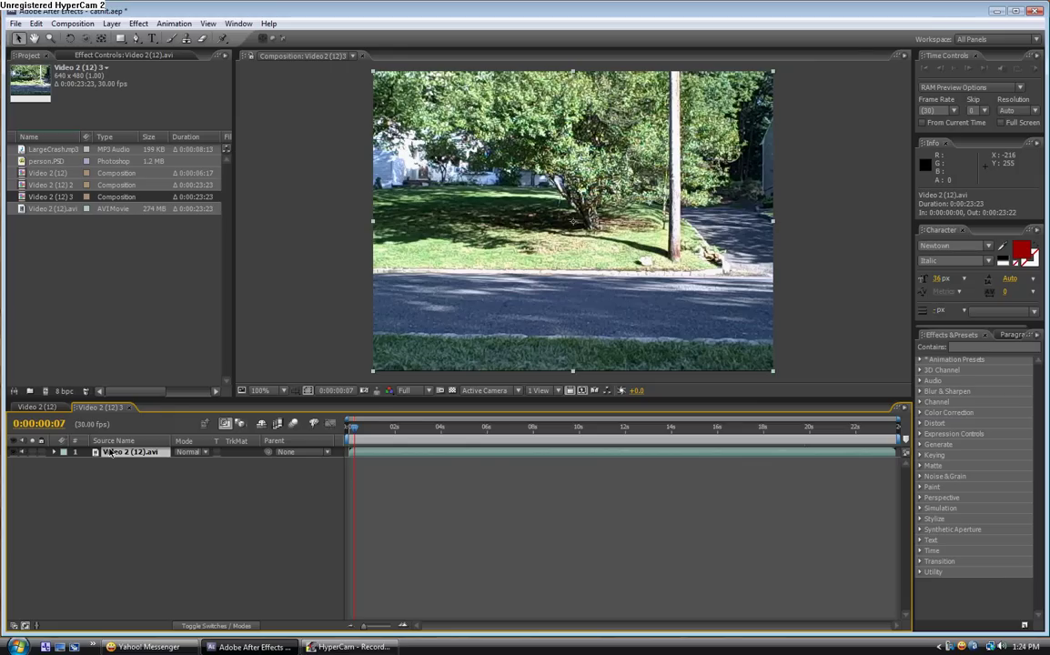
key(ctrl+d)
key(ctrl+d)
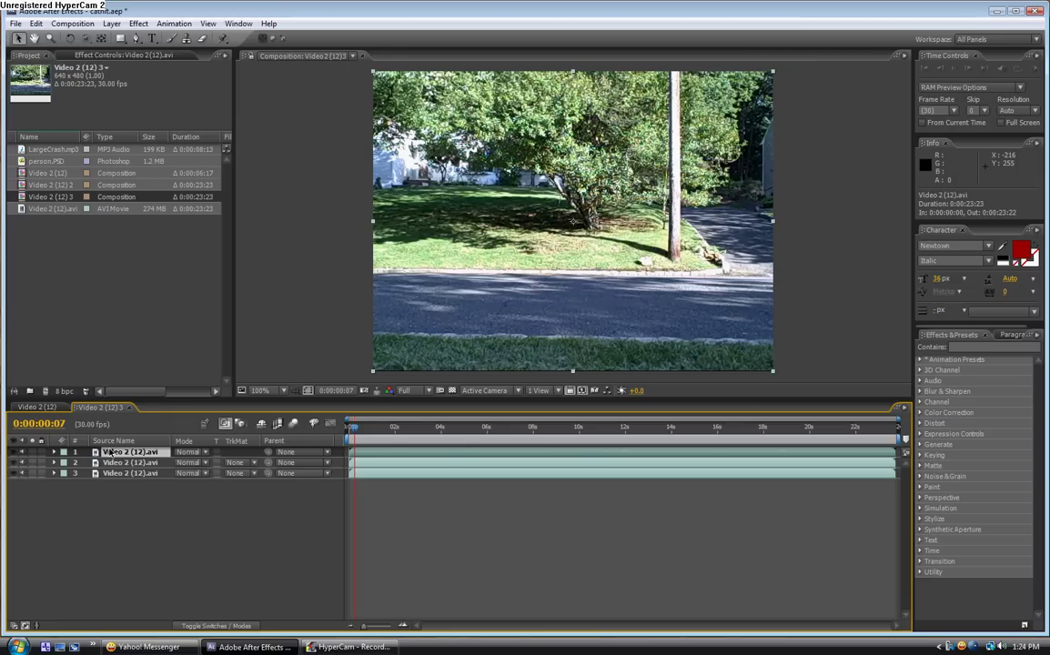
key(Return)
text(pe)
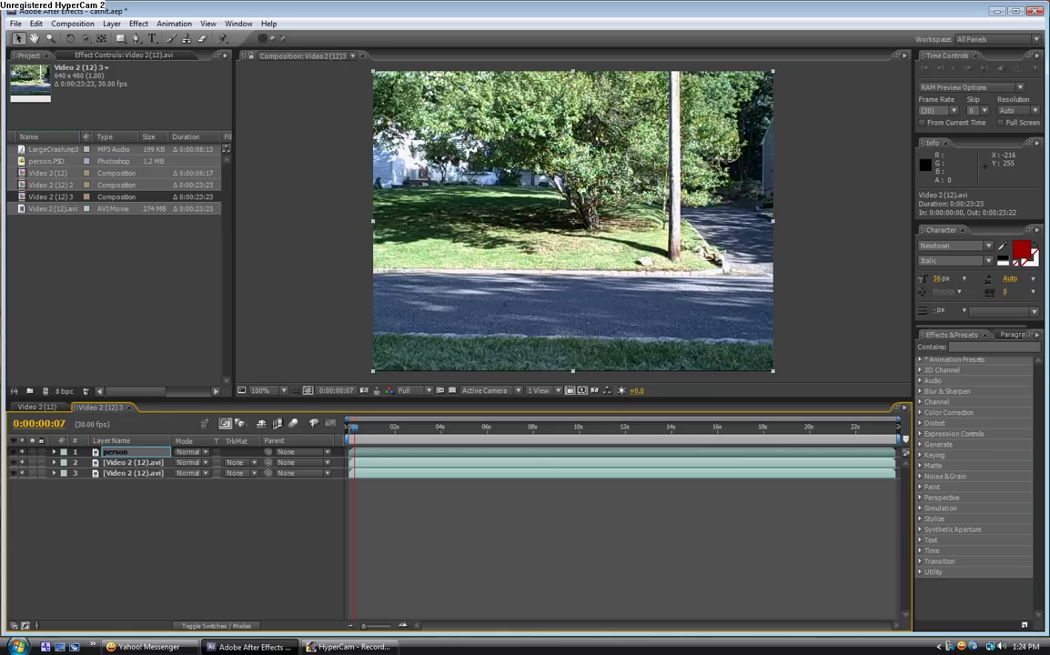
text(rson)
Step: Rename the second copy 'car' and the third 'bg', then reselect person
click(127, 462)
key(Return)
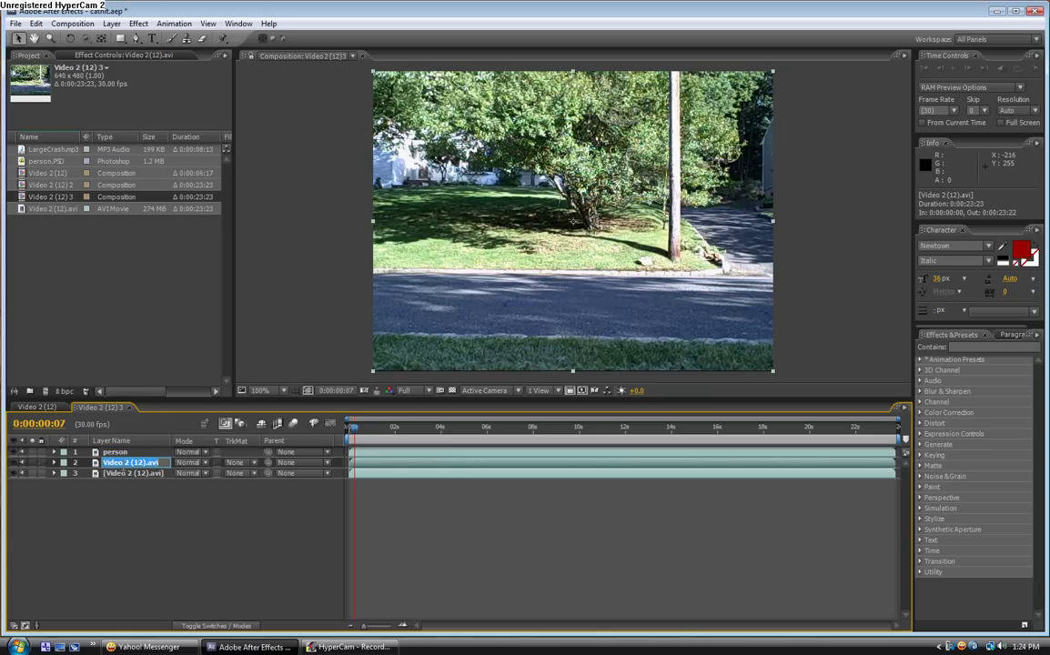
text(car)
click(121, 474)
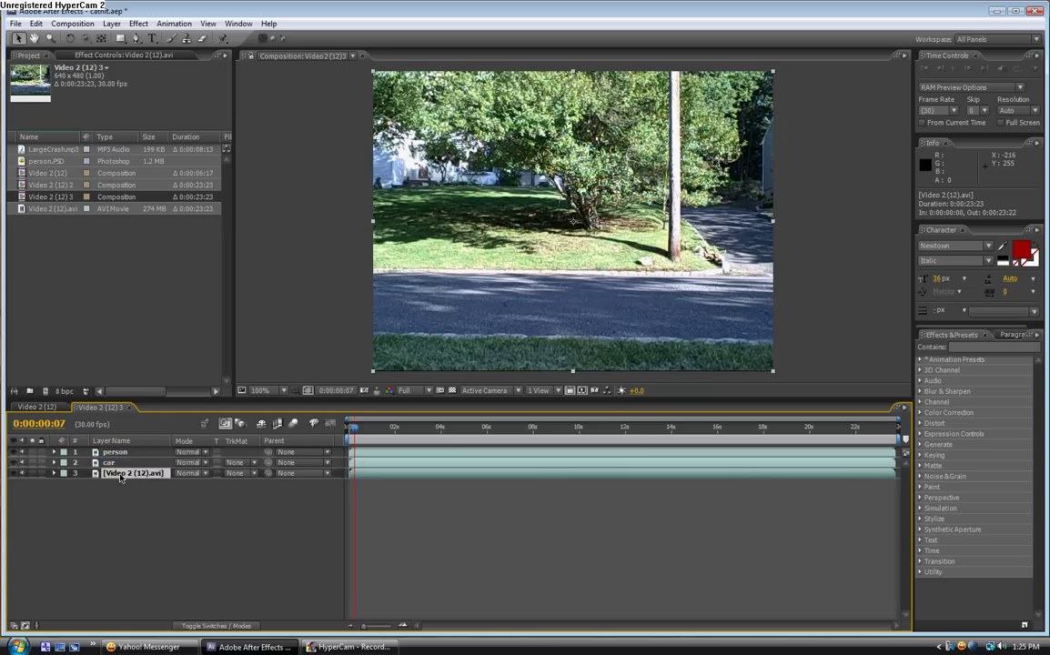
key(Return)
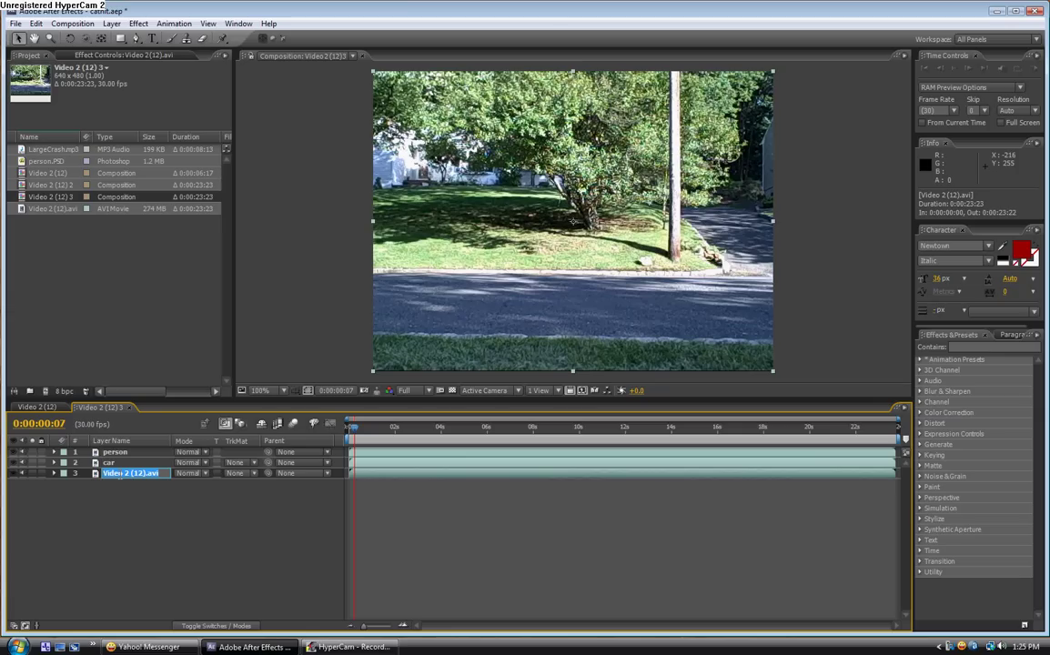
text(bg)
key(Return)
click(115, 452)
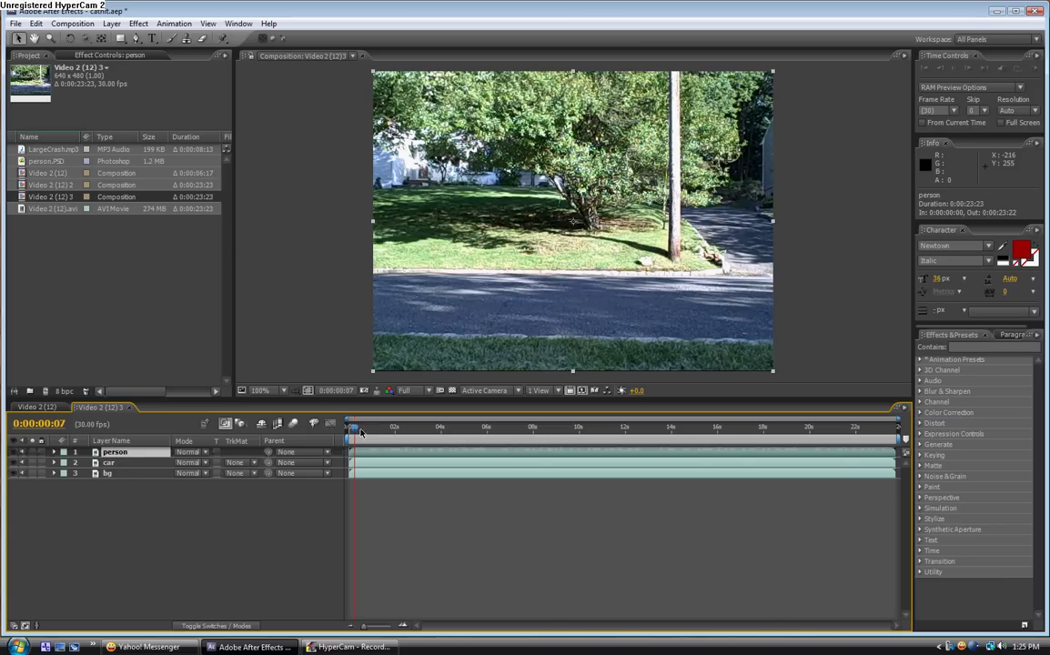
Step: Trim the person layer's out point to about 6 seconds and preview the cut near 0:00:05:03
drag(354, 426, 468, 429)
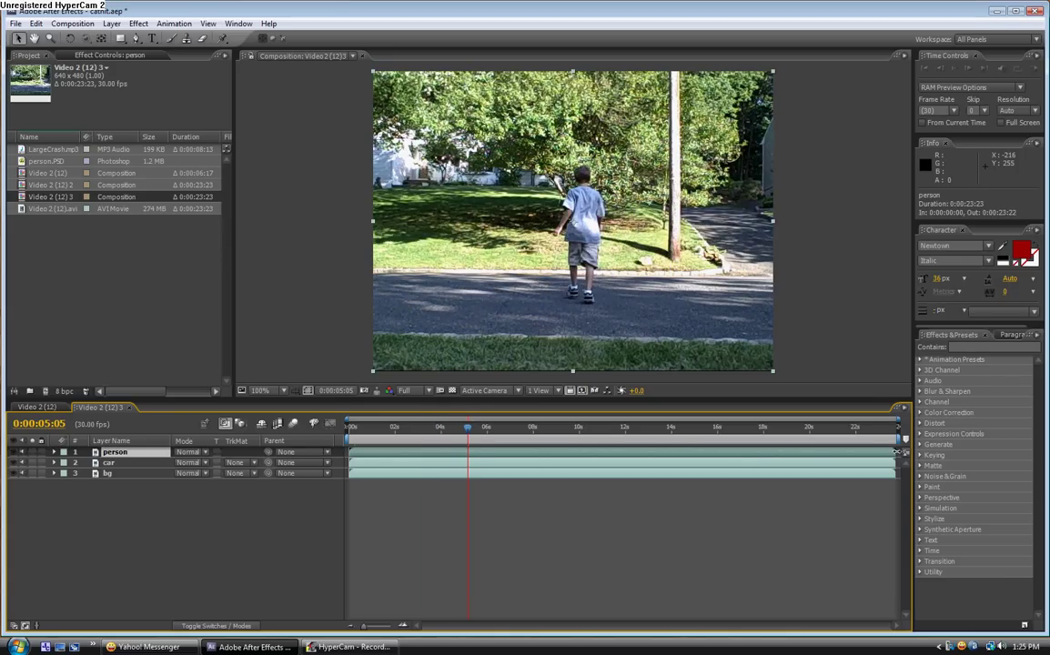
drag(896, 452, 486, 446)
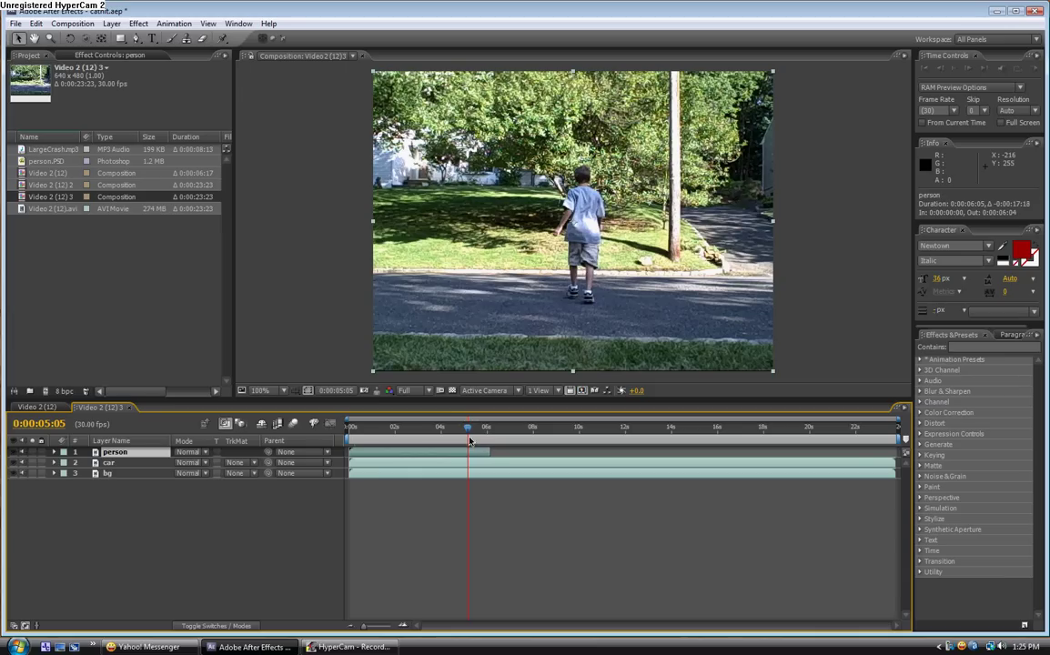
click(461, 427)
key(space)
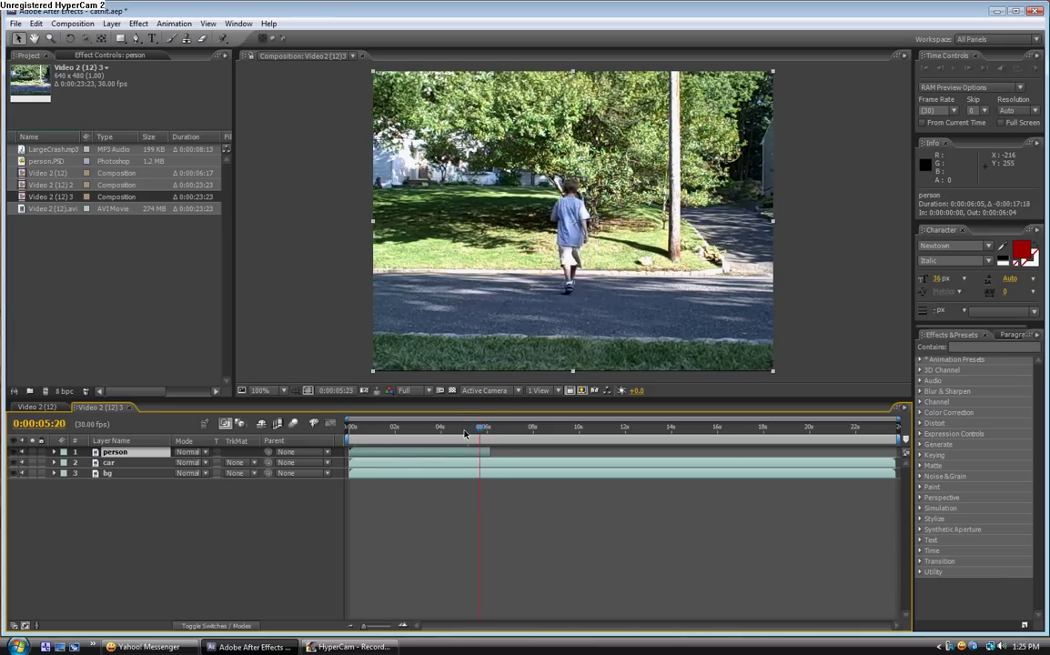
click(464, 429)
mouse_move(464, 431)
mouse_down()
mouse_move(452, 430)
mouse_move(466, 431)
mouse_up()
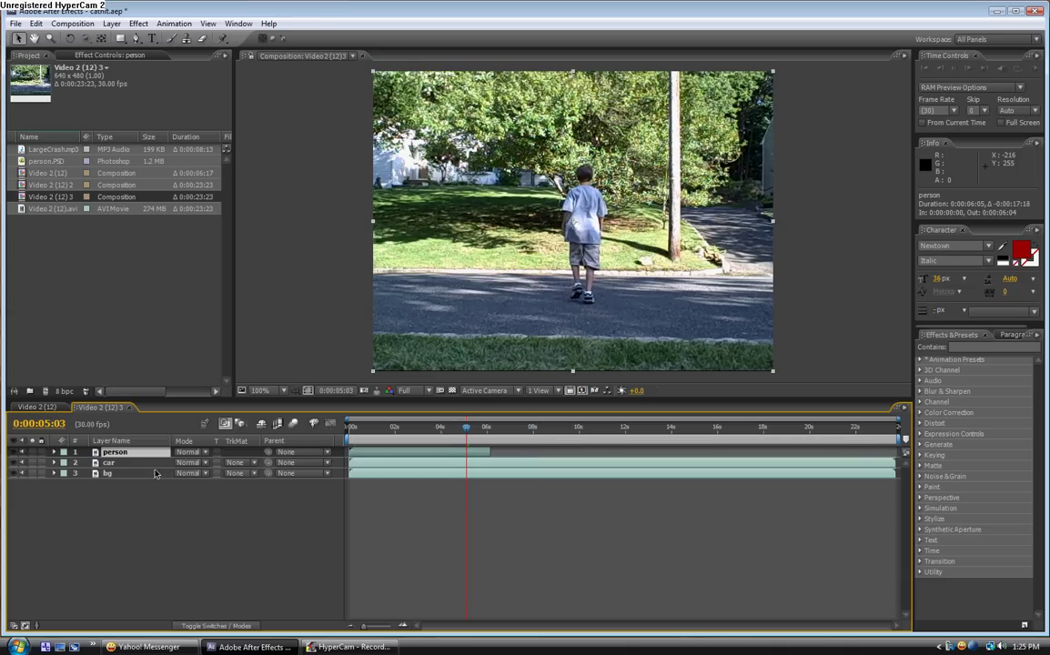
Step: Select the bg, person and car layers in turn, then scrub past the person layer's end
click(116, 473)
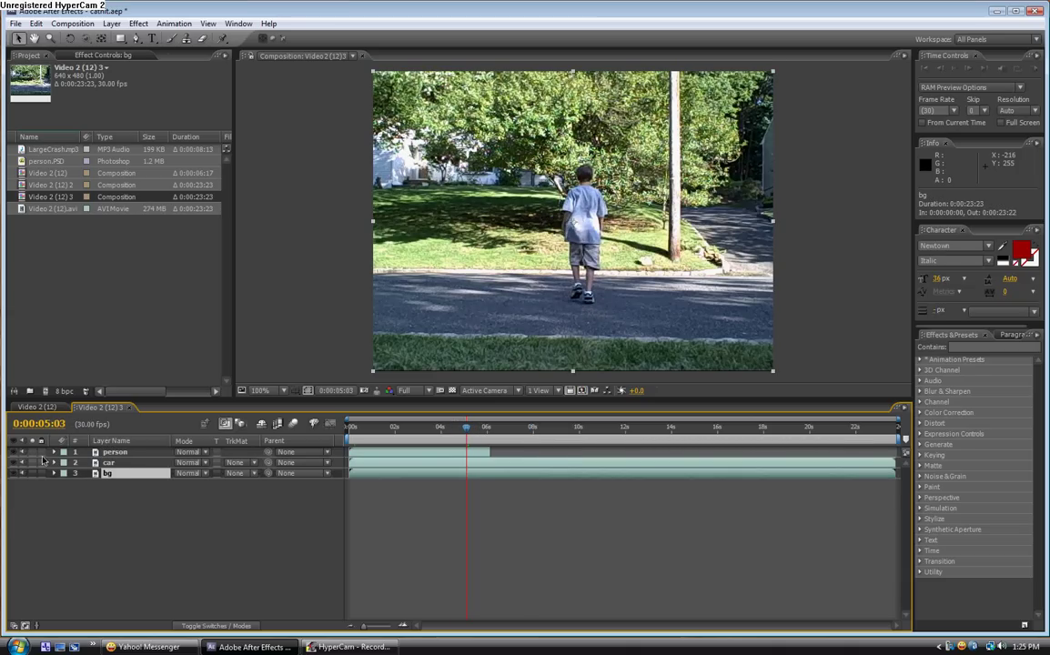
click(116, 453)
click(109, 462)
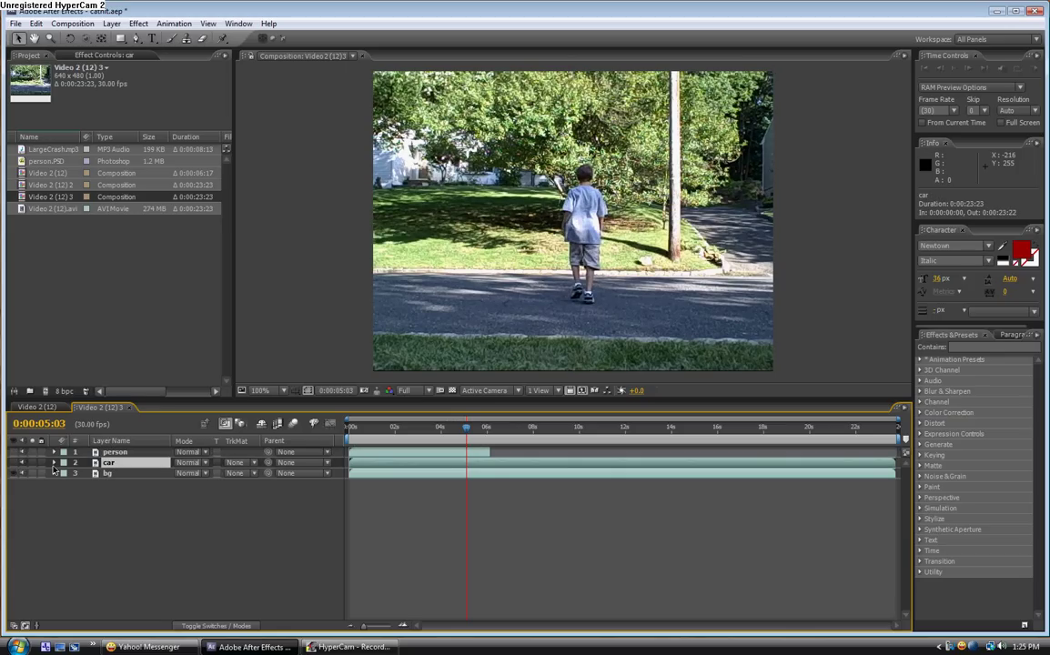
drag(467, 428, 794, 429)
Step: Freeze the bg layer on the empty-road frame at 0:00:19:10 via Time > Freeze Frame
click(136, 474)
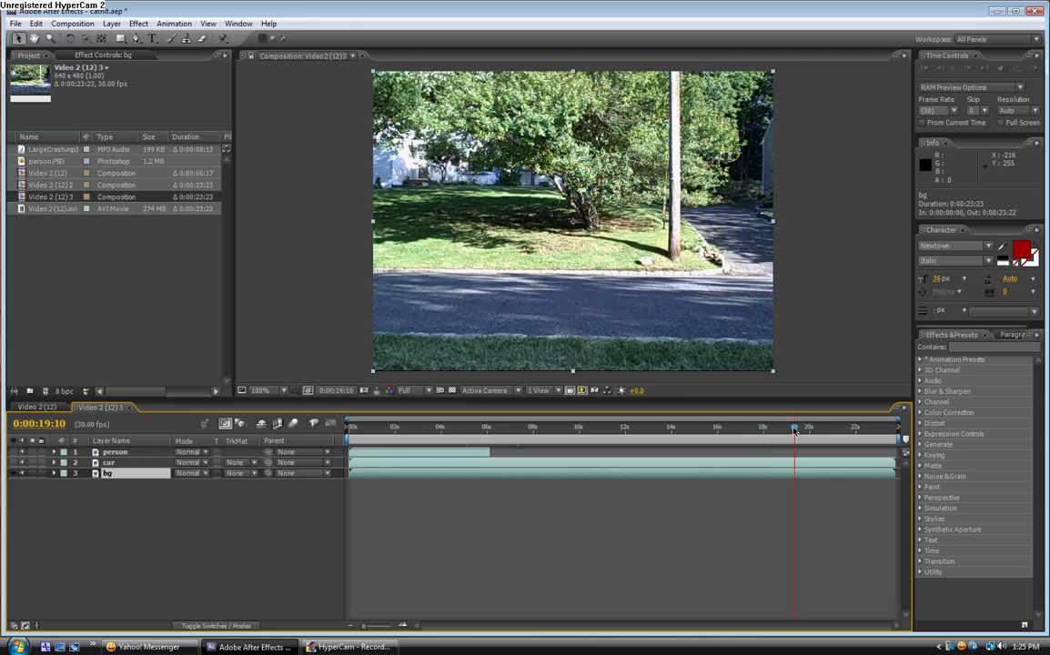
right_click(125, 479)
mouse_move(178, 370)
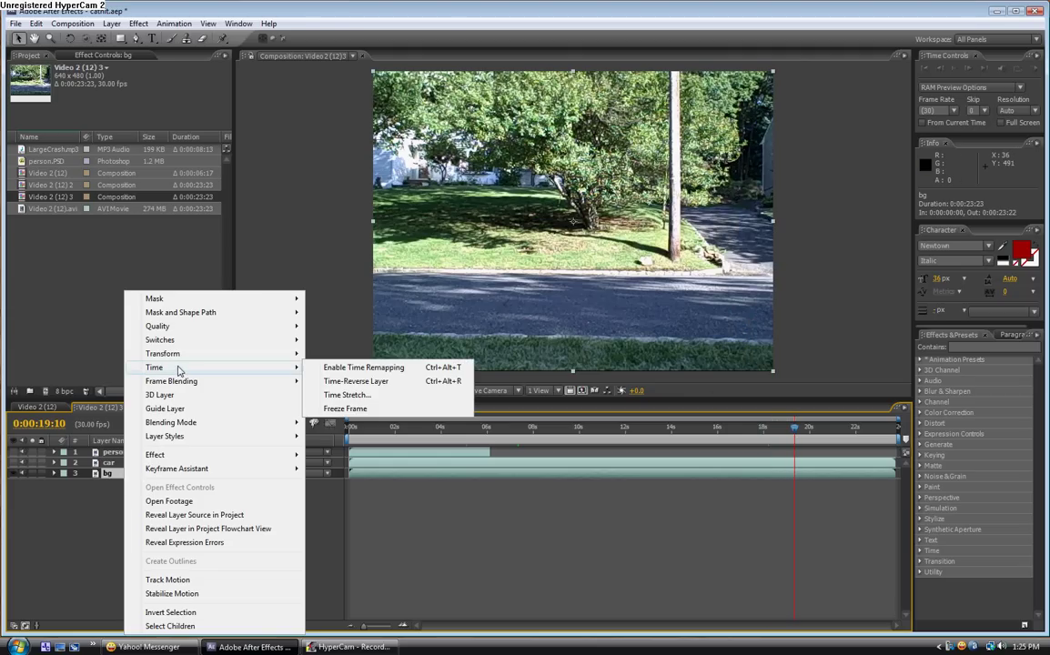
click(354, 408)
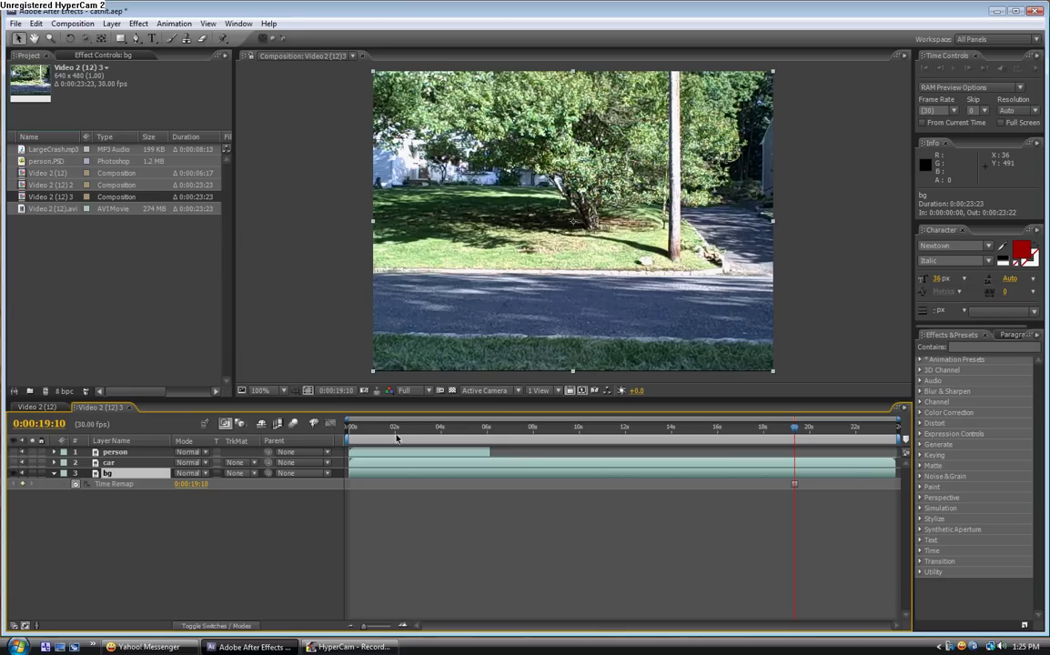
click(54, 474)
drag(795, 427, 496, 428)
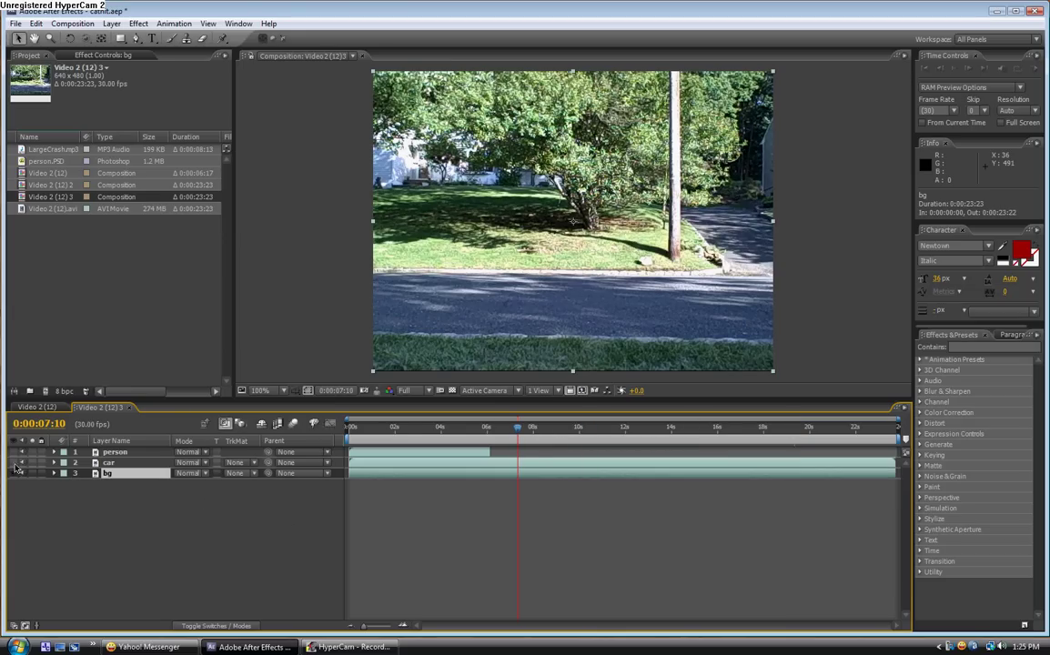
click(22, 463)
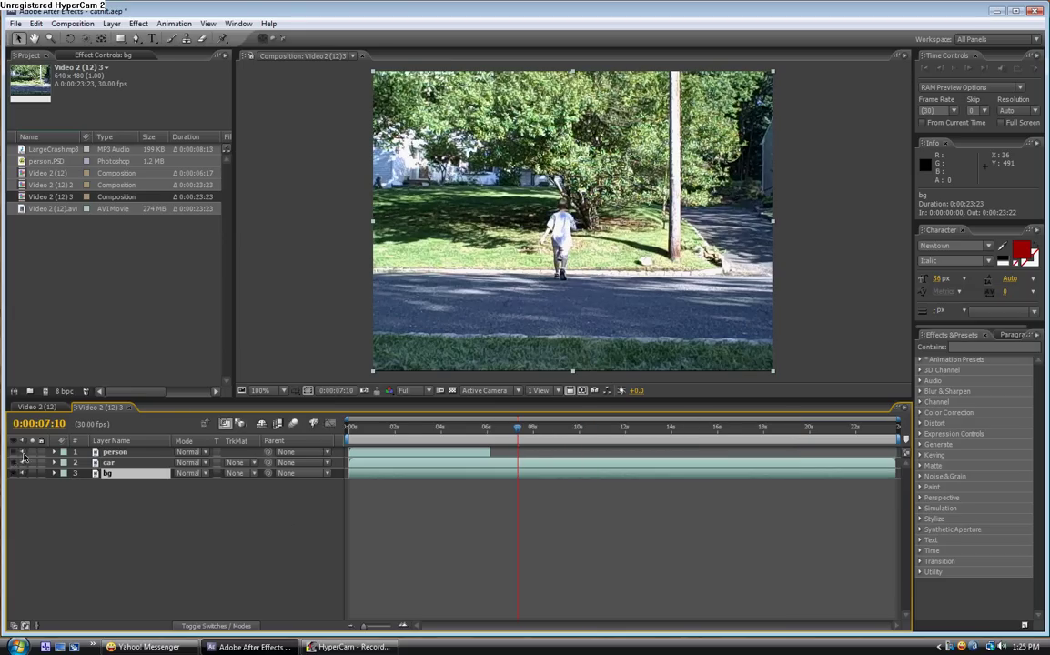
Step: Trim the car layer to end around 0:00:04:22, then jump to 0:00:02:02
drag(515, 435, 788, 425)
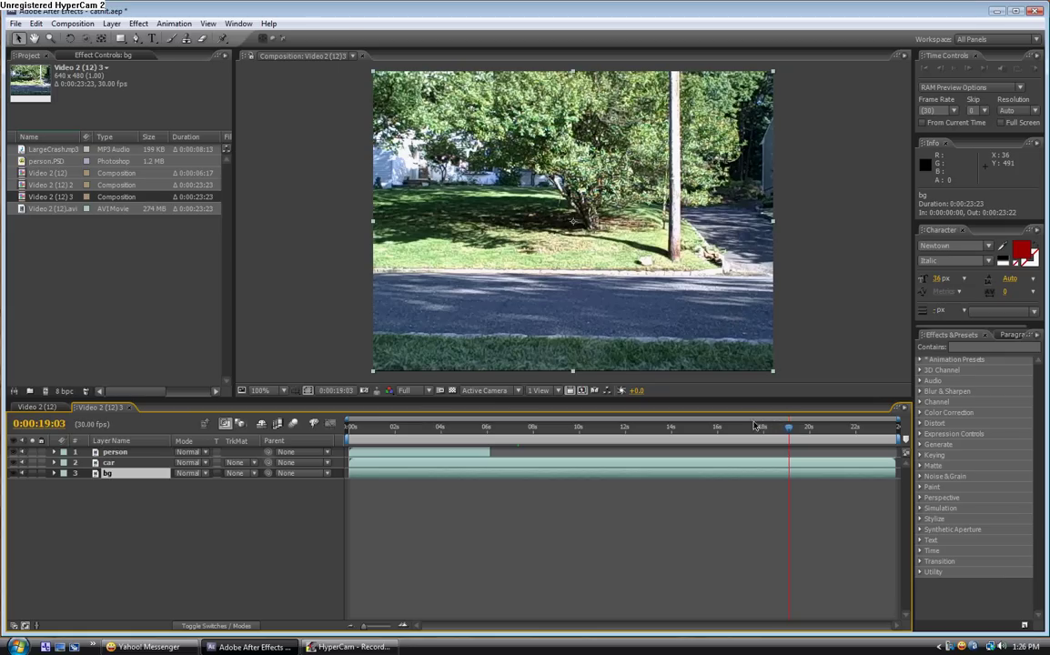
drag(350, 462, 371, 469)
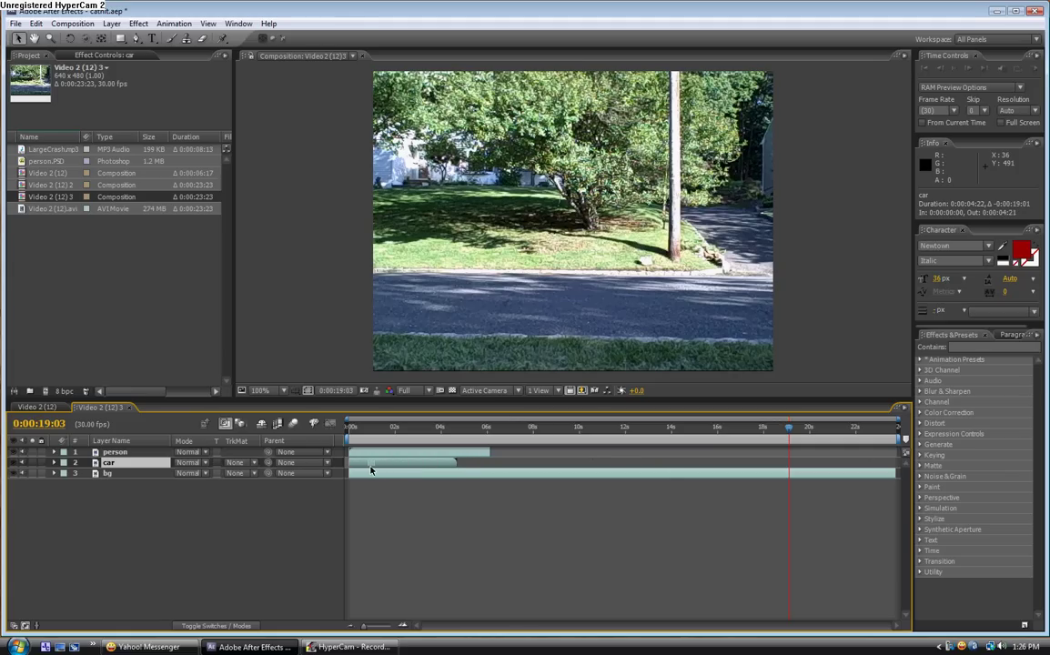
click(395, 434)
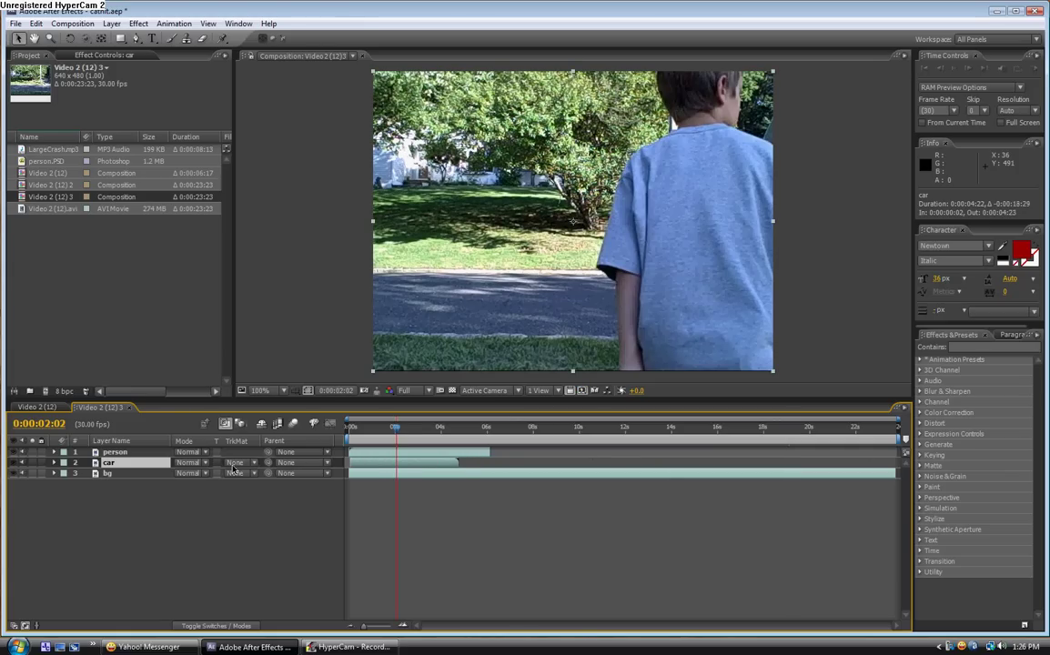
Step: Drop the person layer to 50% opacity and slide the car layer to start slightly later
click(133, 452)
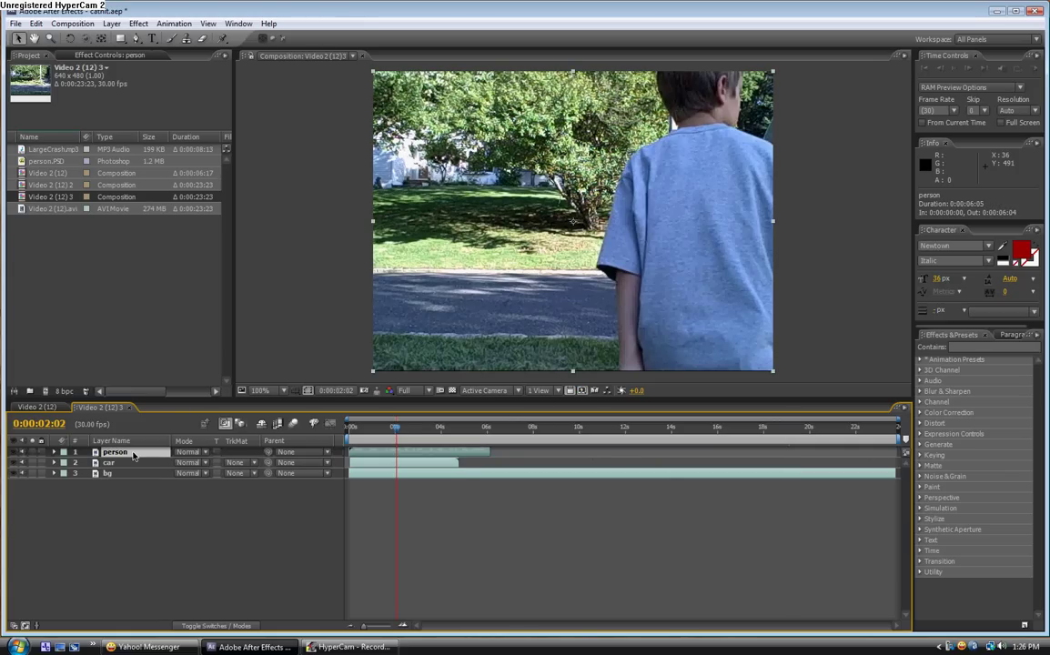
key(t)
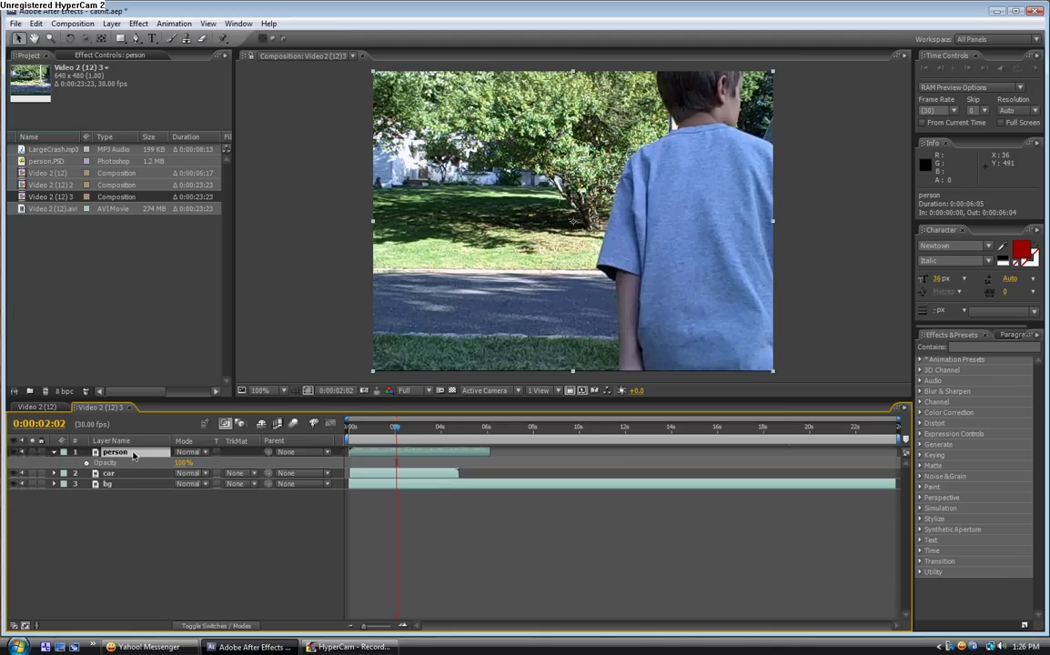
click(183, 463)
text(50)
key(Return)
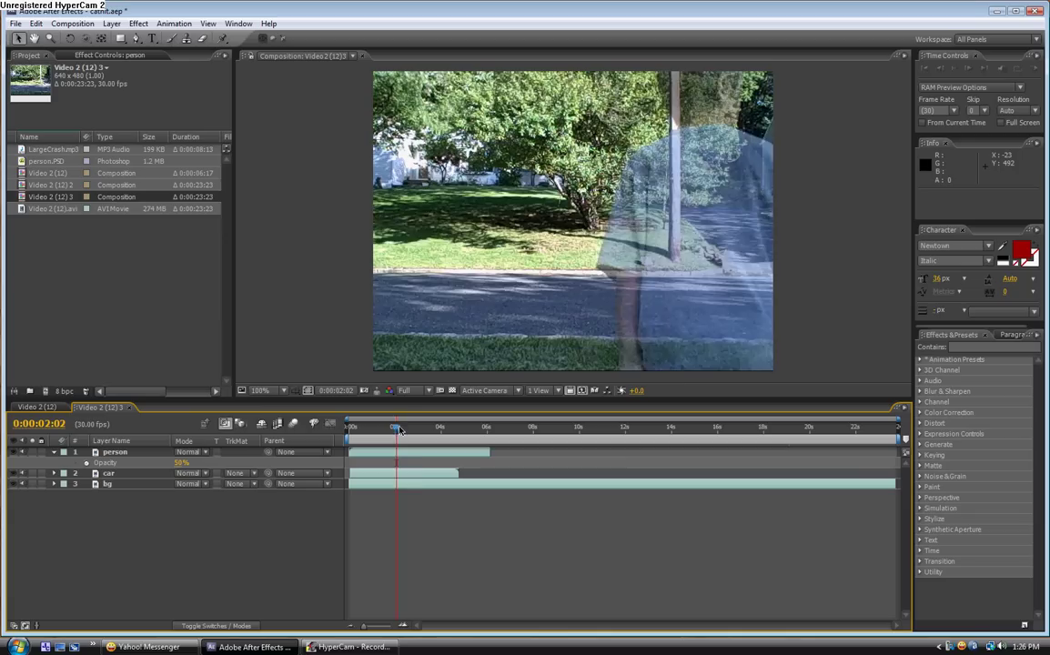
drag(397, 428, 460, 434)
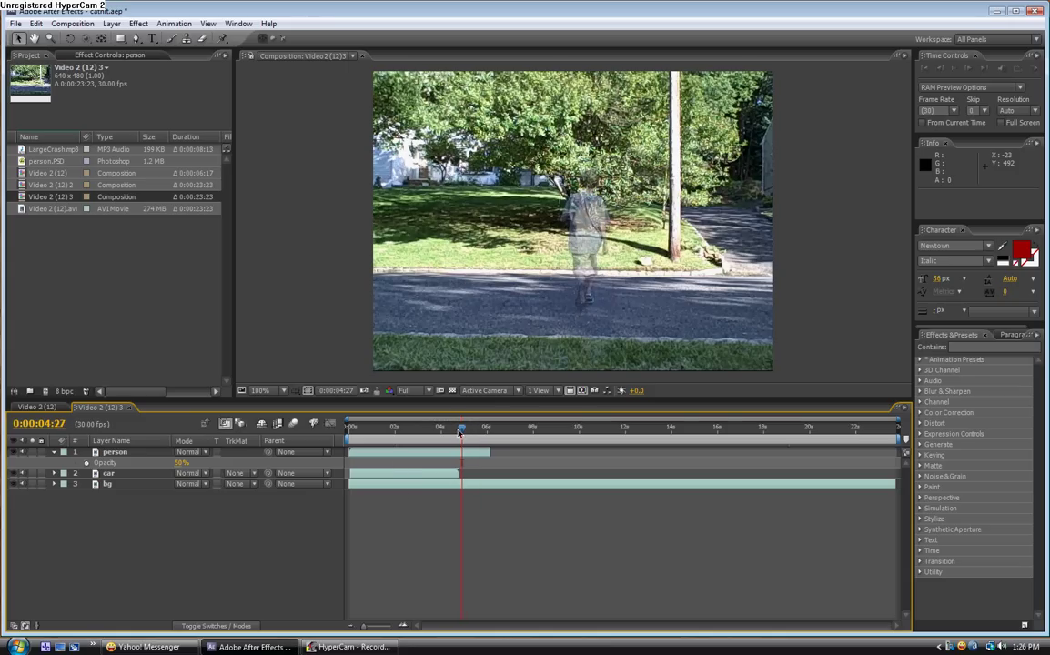
drag(403, 474, 452, 472)
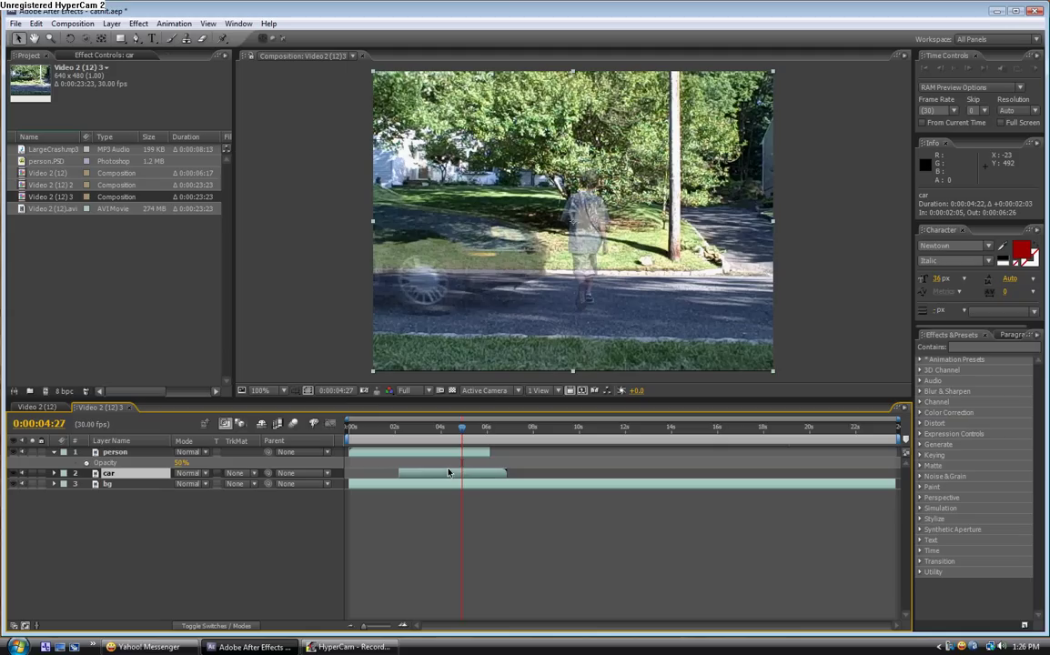
Step: Return the person layer to 100% opacity and collapse its Opacity property
click(123, 453)
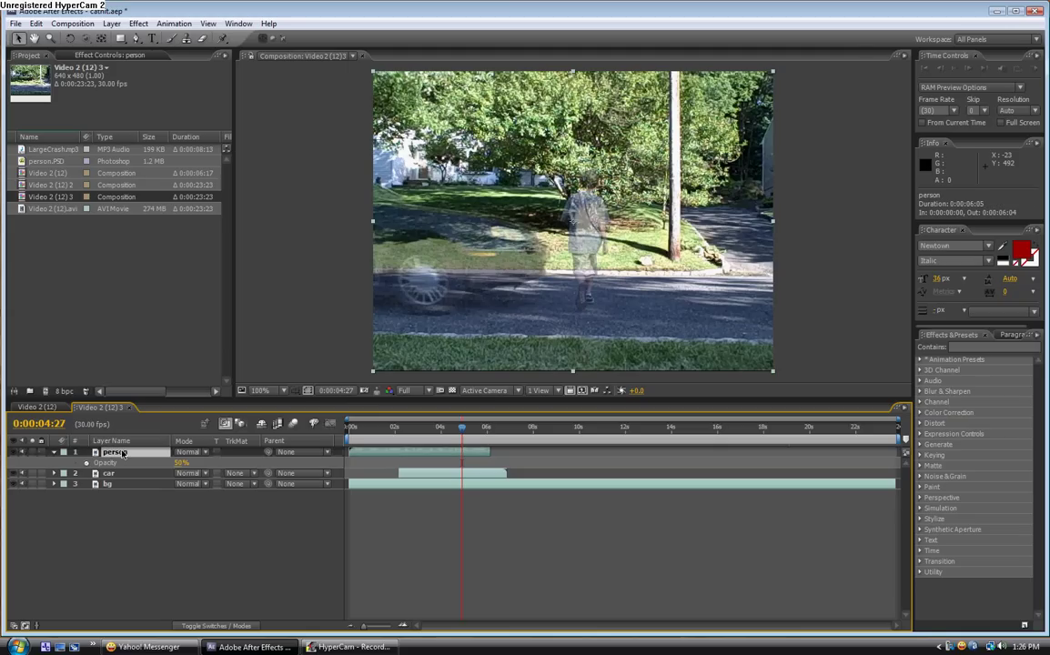
drag(181, 465, 210, 462)
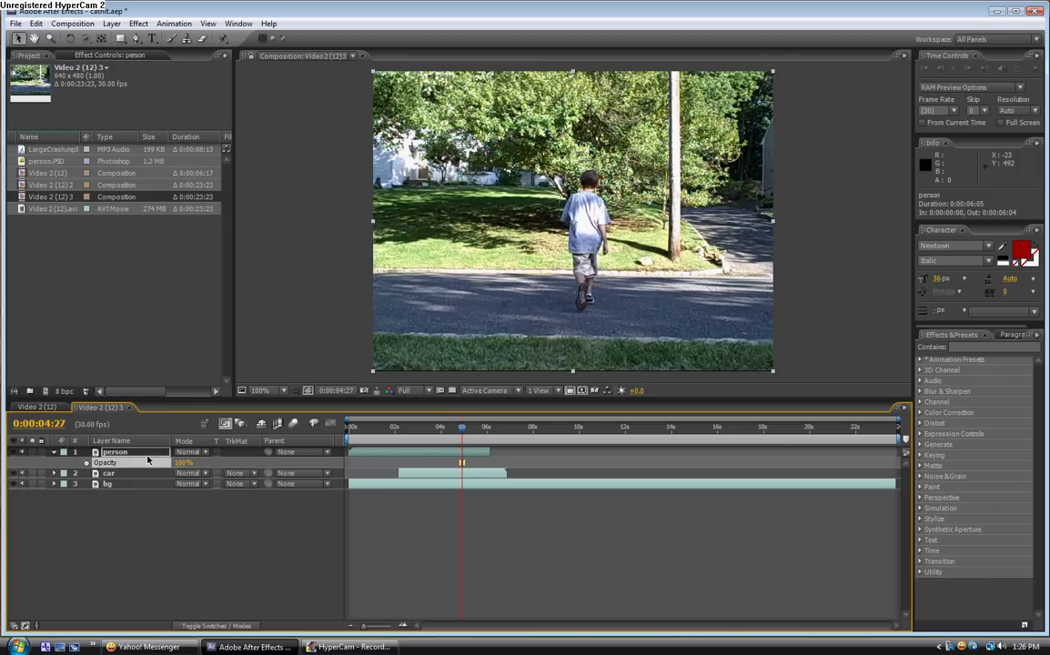
key(t)
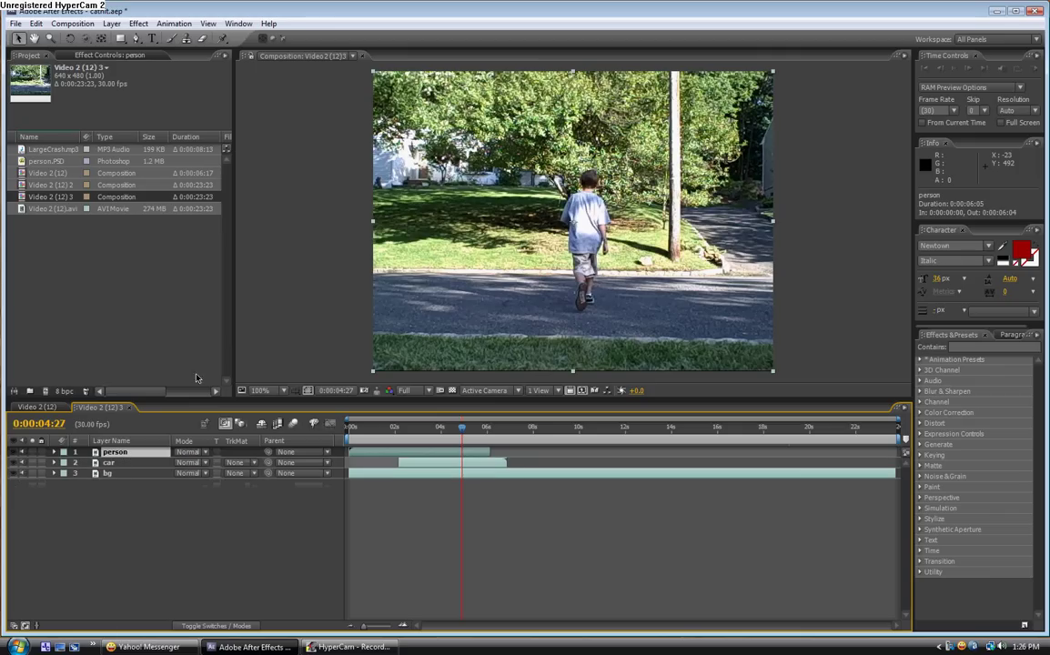
Step: At frame 0, draw a closed four-point mask on the person layer around the frame's right side
click(136, 40)
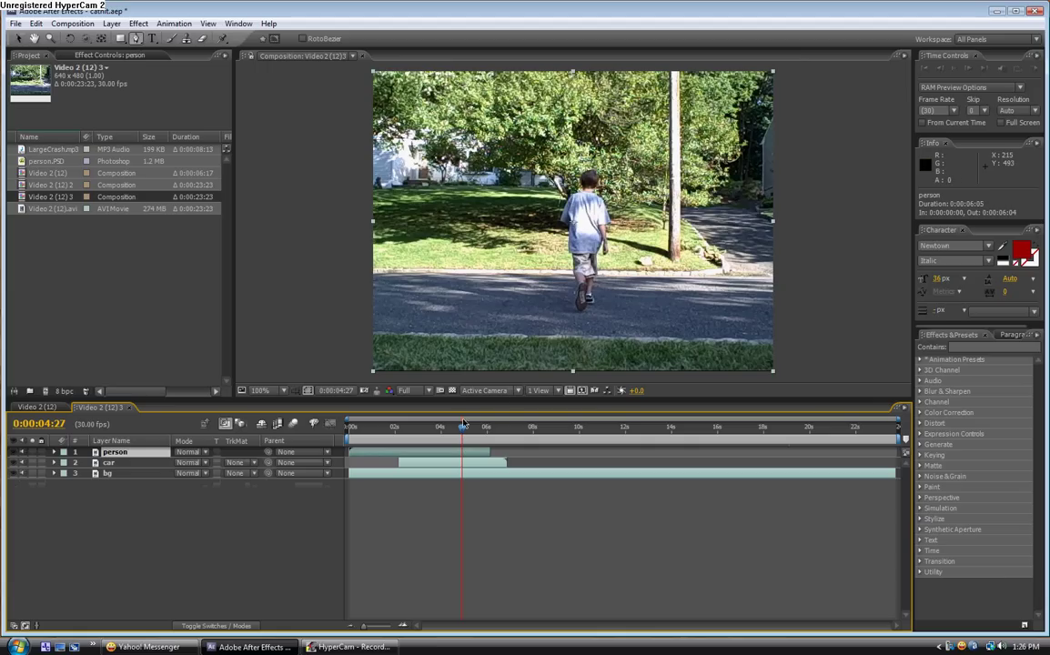
drag(461, 432, 348, 433)
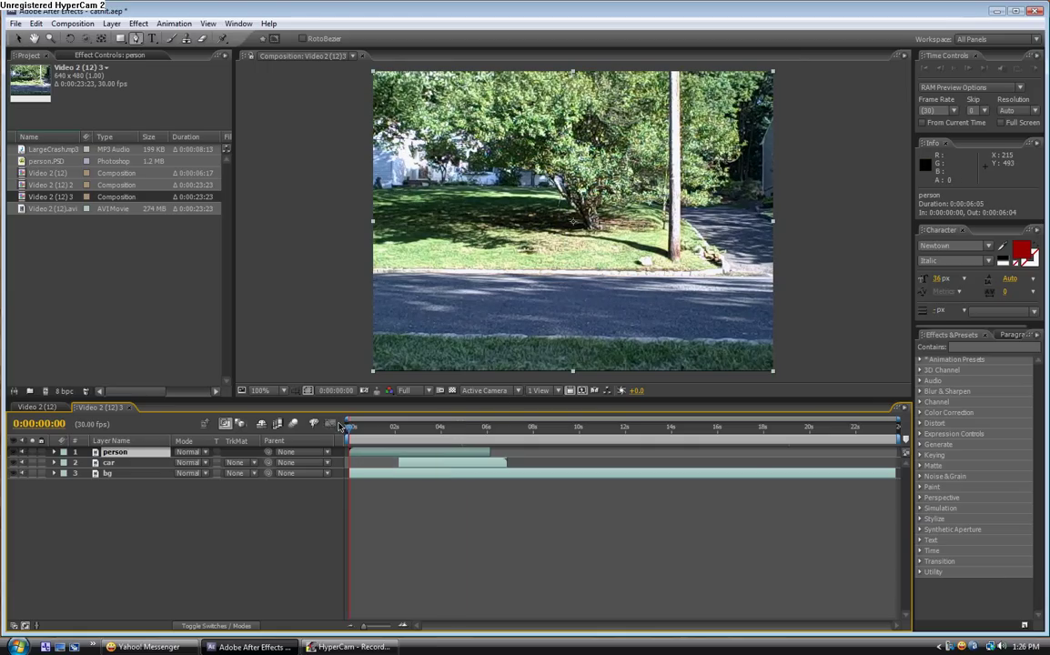
click(552, 69)
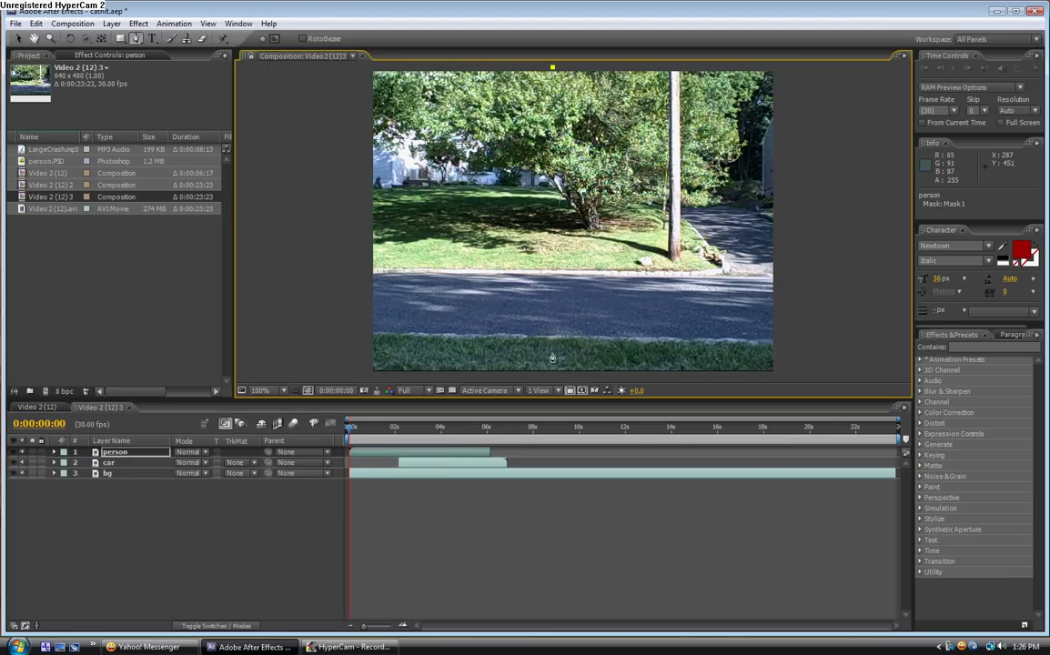
click(536, 378)
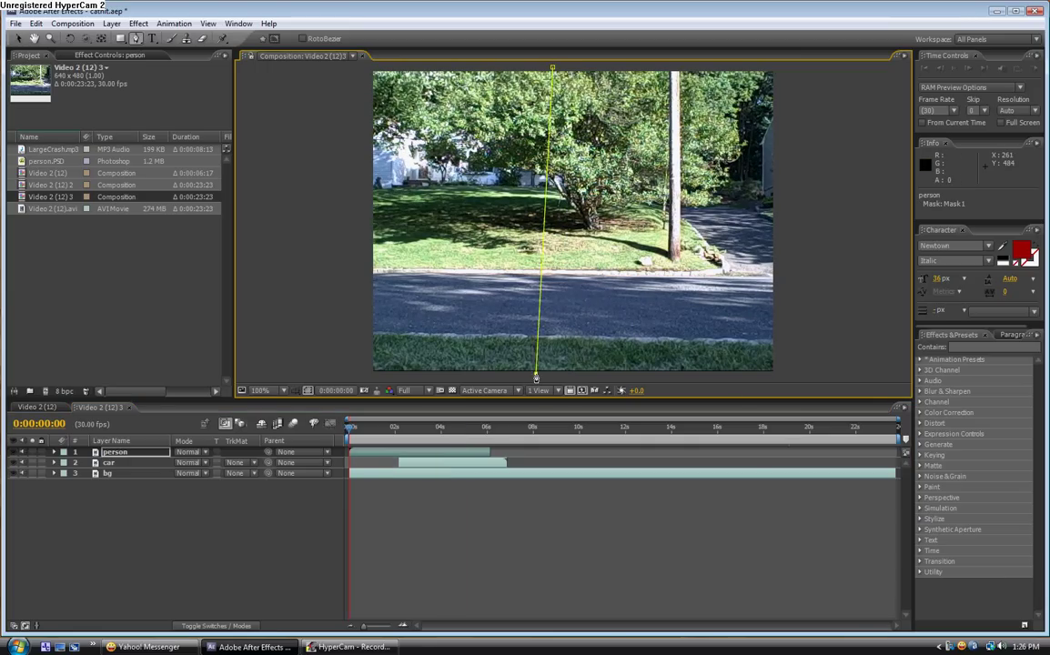
click(811, 373)
click(808, 68)
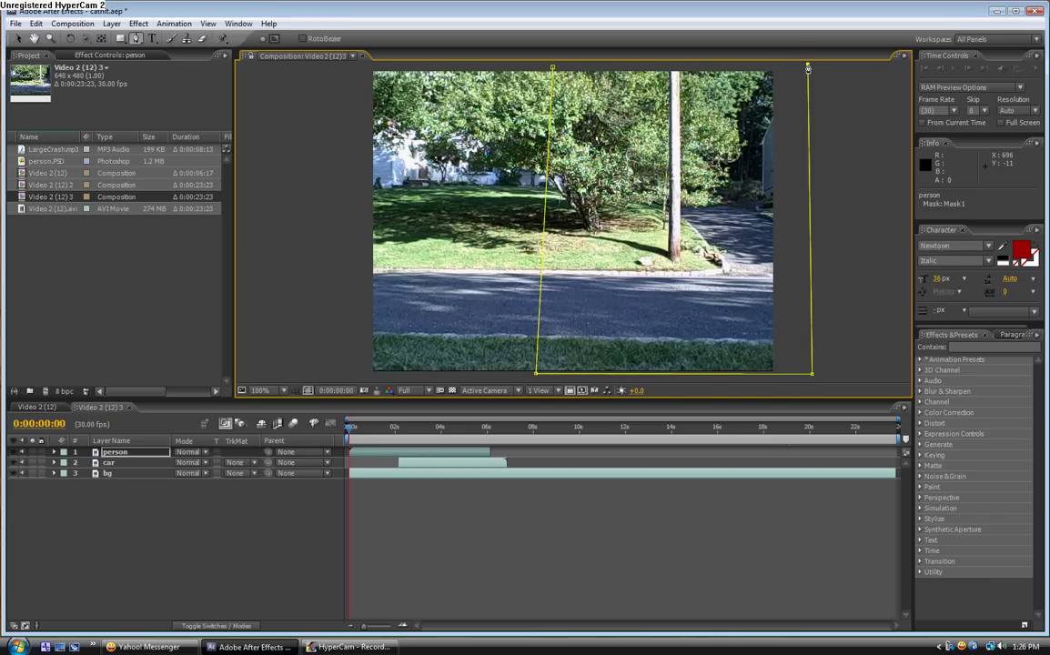
click(552, 67)
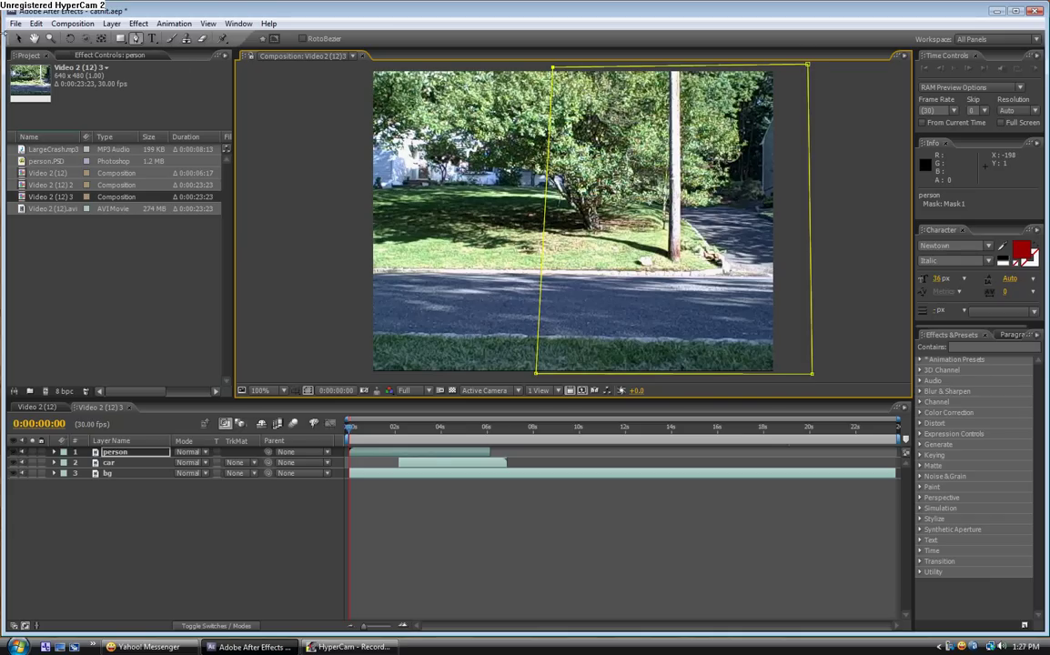
click(19, 38)
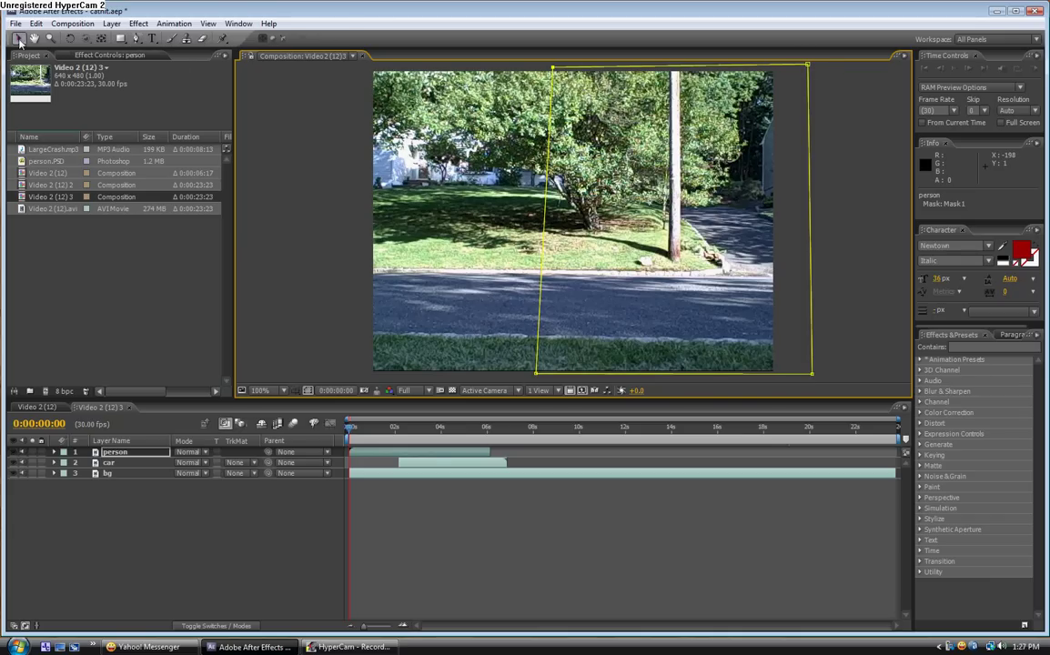
Step: Set a Mask Path keyframe on the person layer at 0:00:00:00, then move to about 0:00:04:26
click(116, 454)
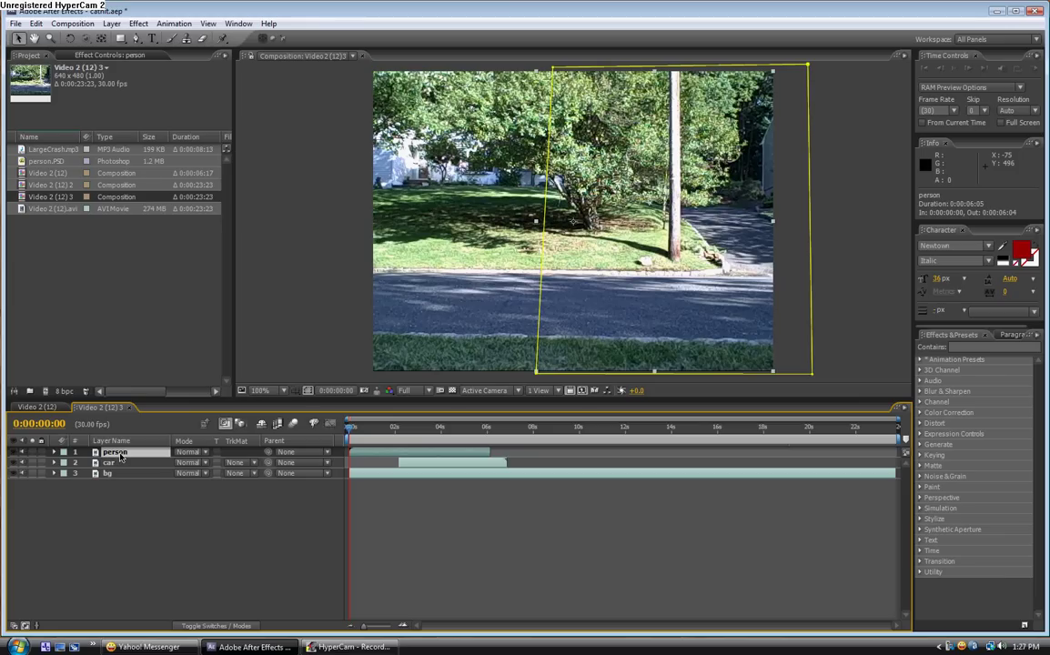
key(m)
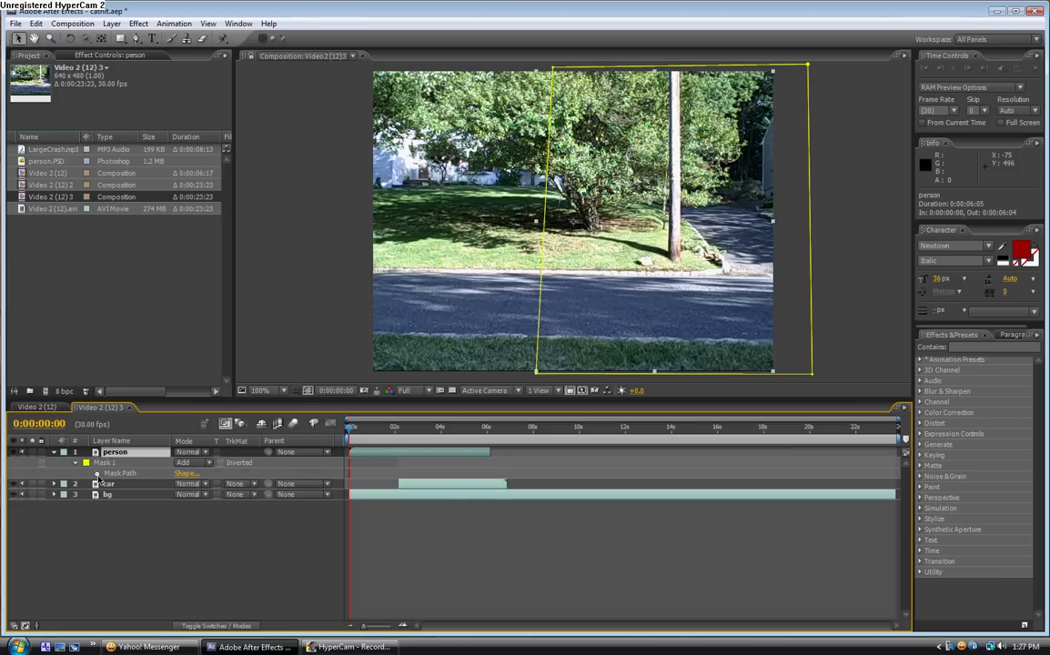
click(97, 474)
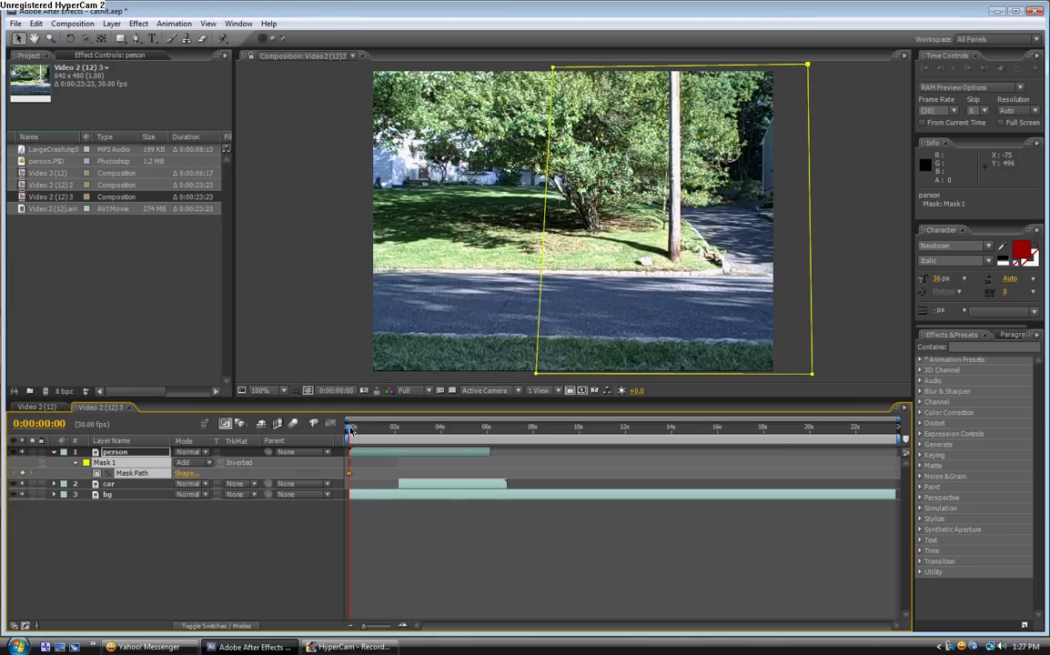
drag(351, 429, 461, 412)
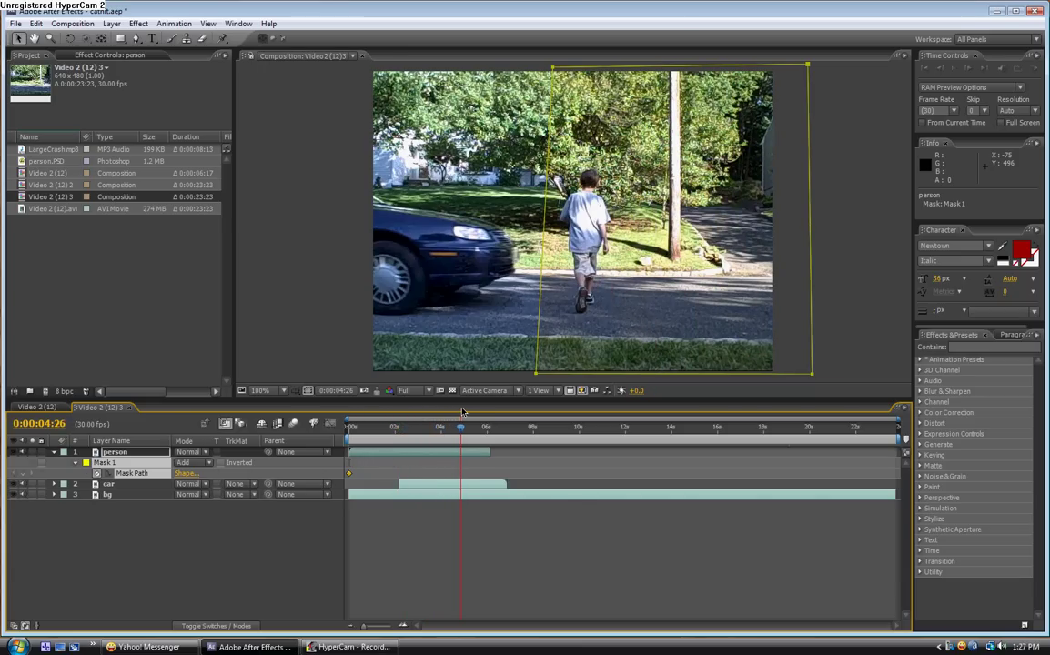
Step: Add a Mask Path keyframe at 0:00:04:26 and shift the mask's left edge right at 0:00:04:28
click(24, 475)
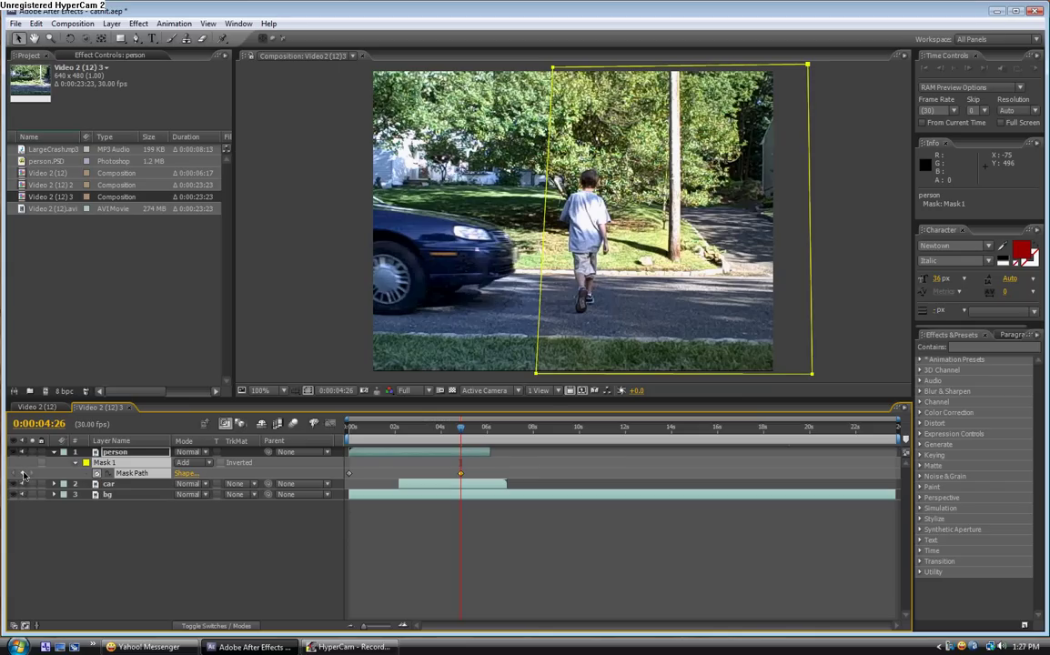
mouse_move(464, 432)
mouse_down()
mouse_move(414, 428)
mouse_move(466, 427)
mouse_up()
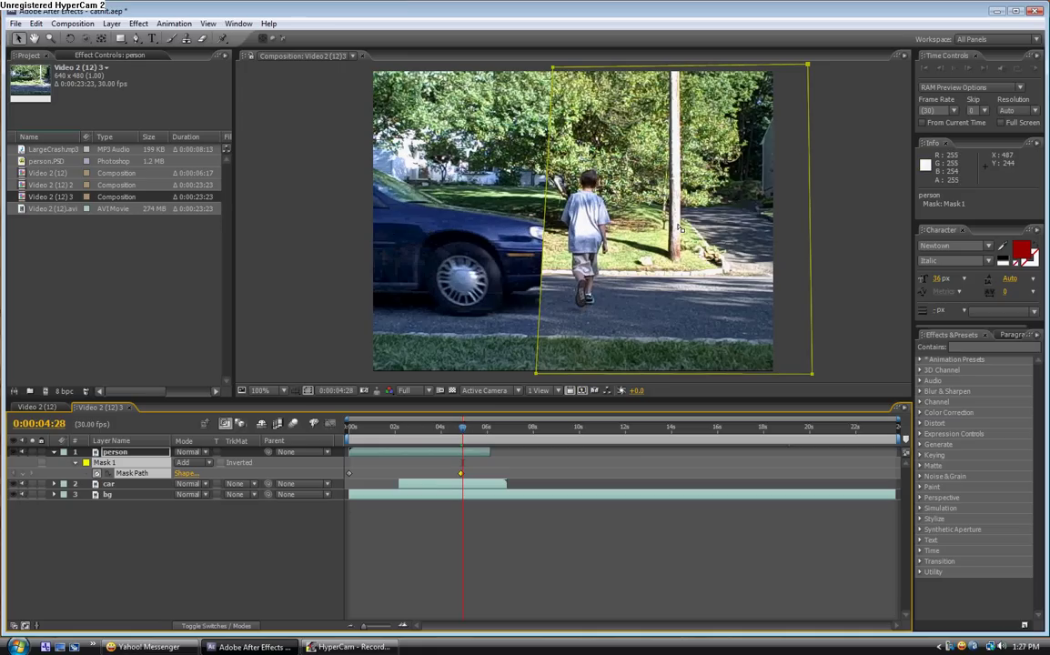
click(541, 266)
drag(540, 265, 557, 265)
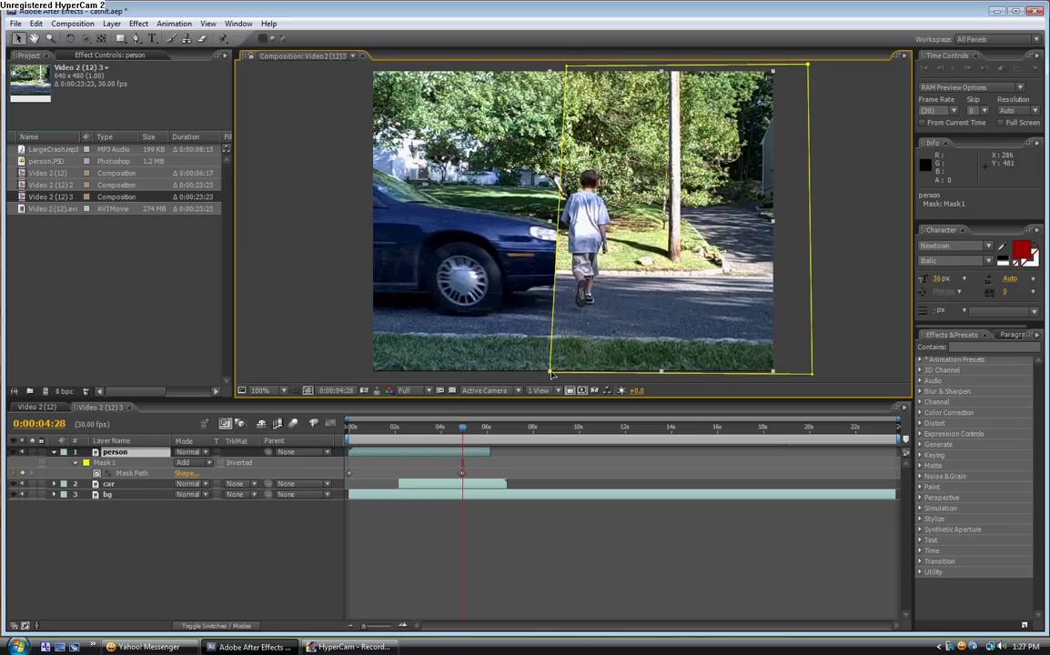
mouse_move(550, 374)
mouse_down()
mouse_move(599, 375)
mouse_move(552, 378)
mouse_up()
Step: Nudge the bottom-left mask corner right at 0:00:04:27 and 0:00:04:28 to clear the car
key(Page_Up)
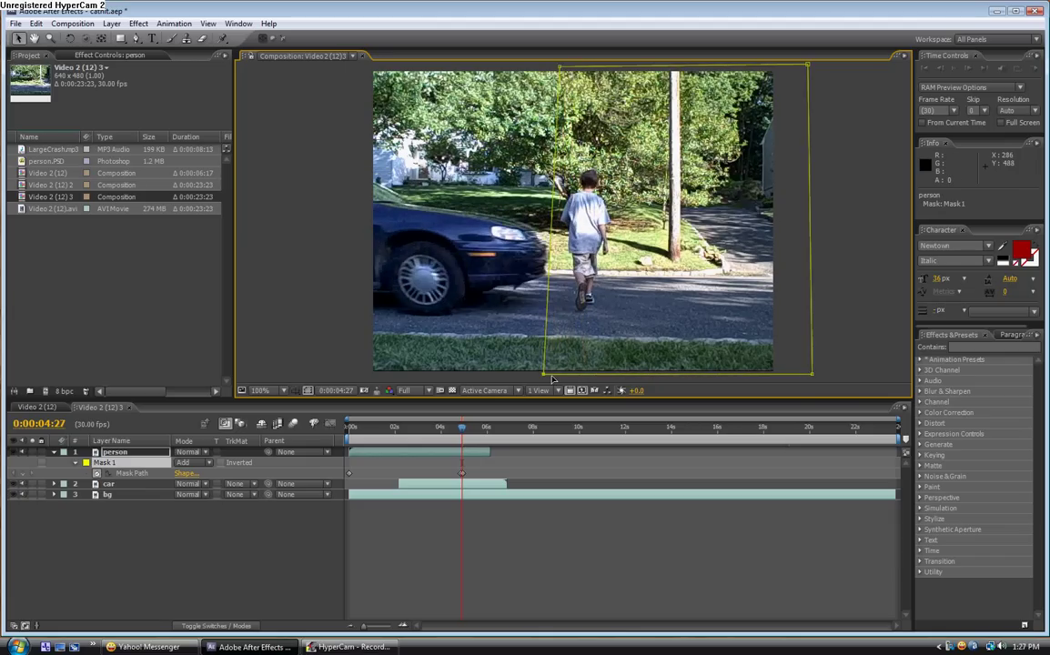
drag(545, 376, 556, 376)
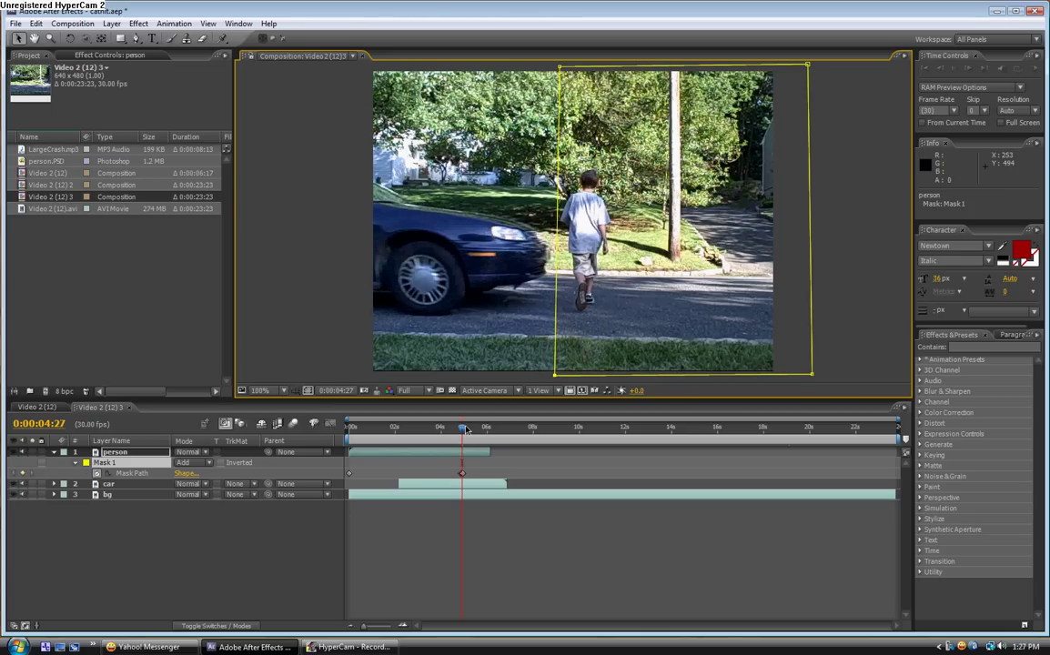
key(Page_Down)
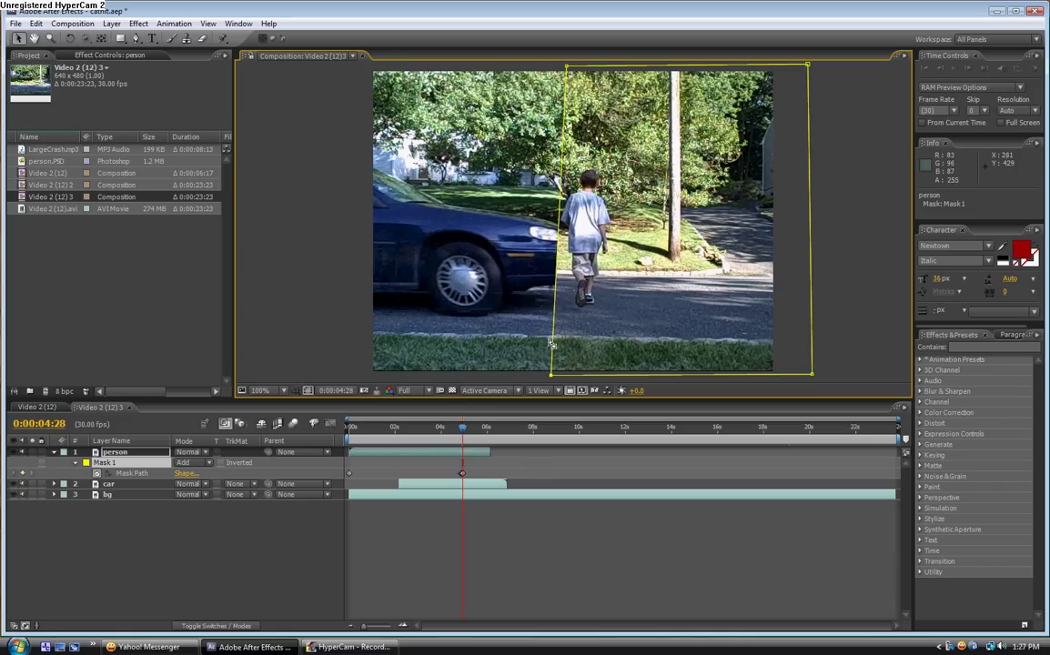
mouse_move(553, 378)
mouse_down()
mouse_move(586, 378)
mouse_move(549, 380)
mouse_up()
Step: Trim the person layer to end at 0:00:04:28 with Alt+], check the impact frame, and collapse it
click(134, 455)
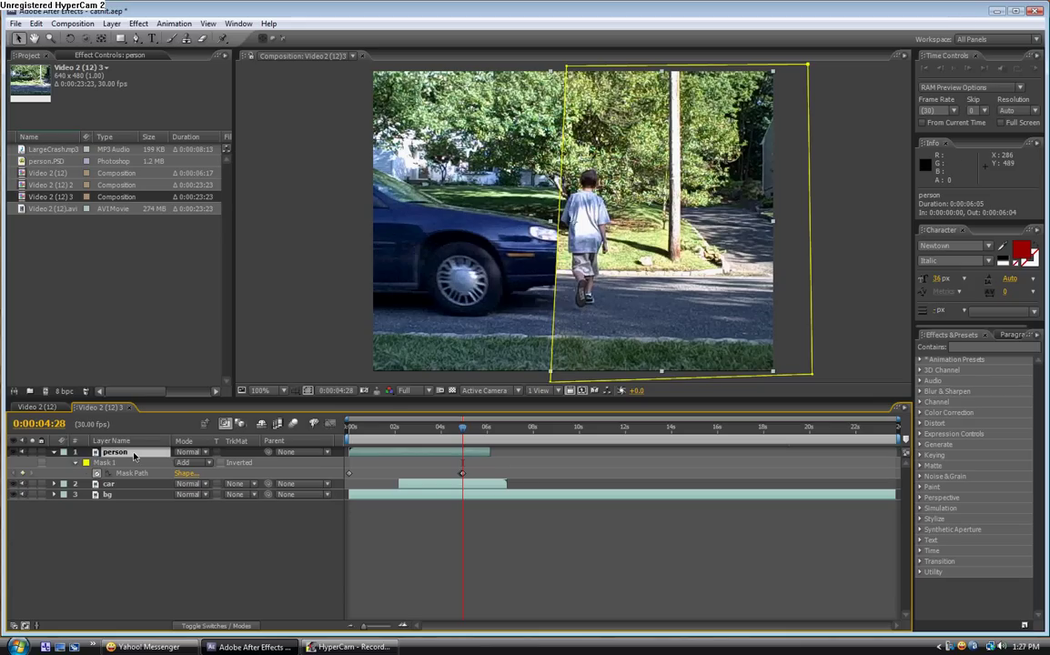
key(alt+bracketright)
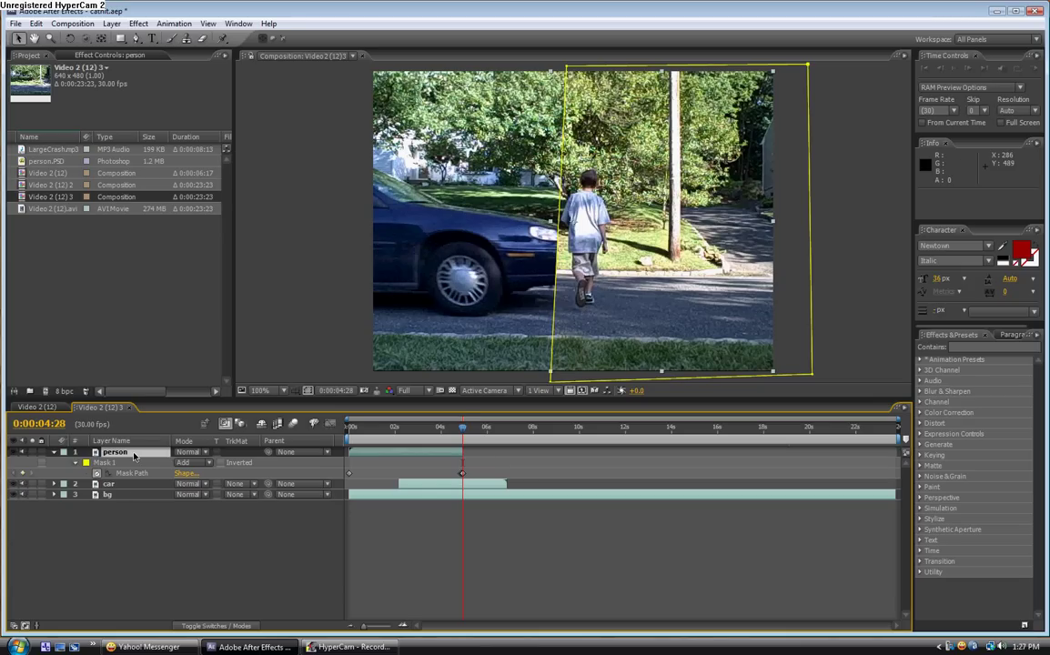
drag(464, 429, 463, 434)
click(55, 453)
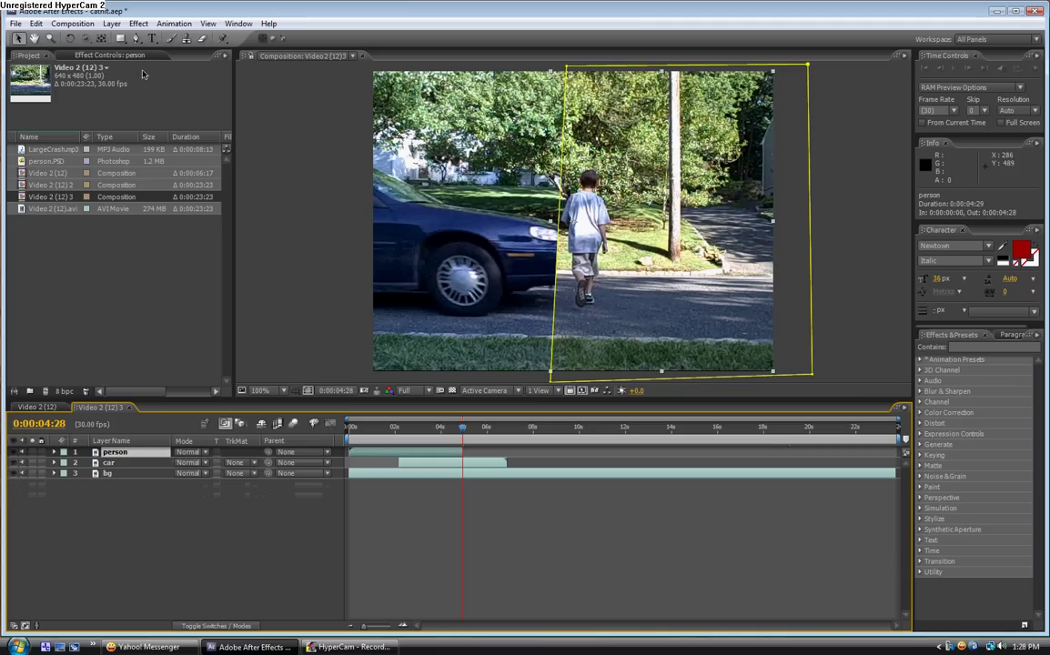
Step: Save the 0:00:04:28 frame as a layered Photoshop file named person in adobetests
click(72, 23)
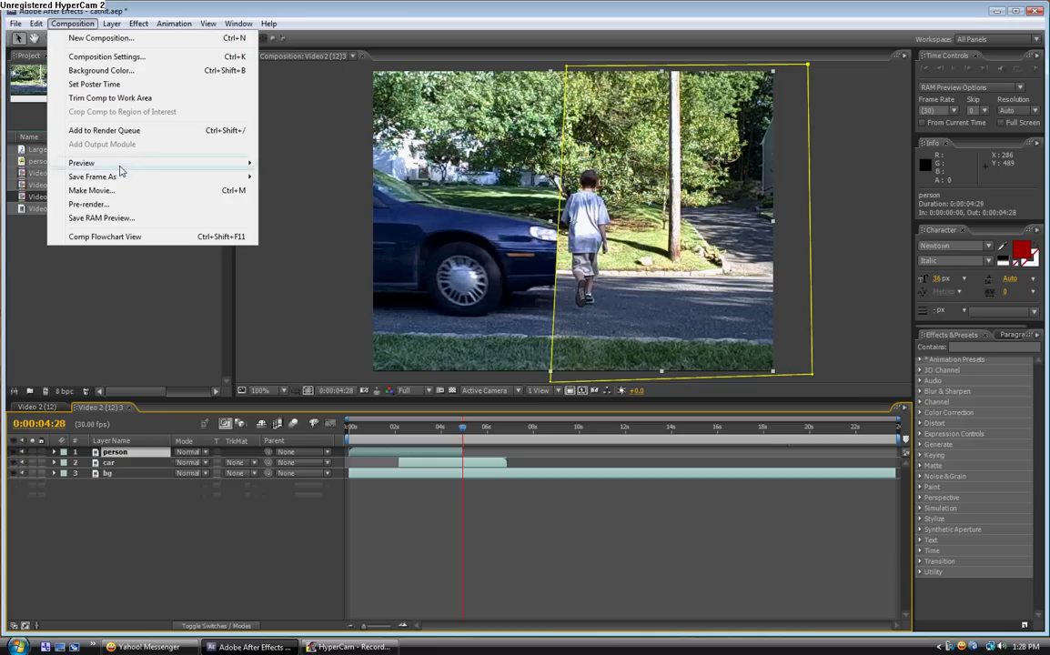
mouse_move(121, 177)
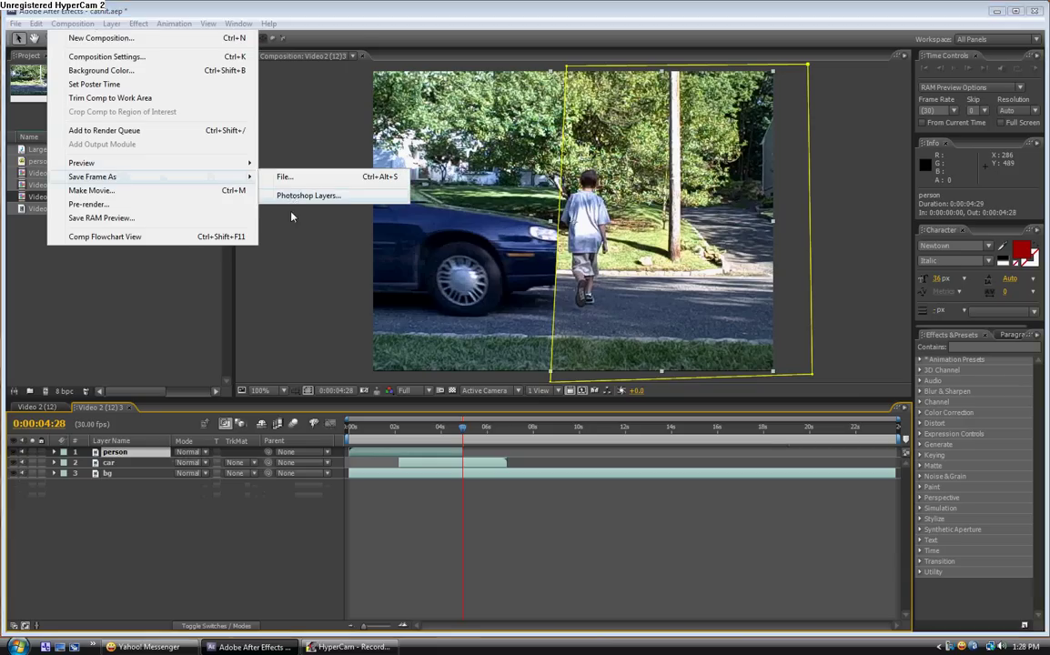
click(273, 193)
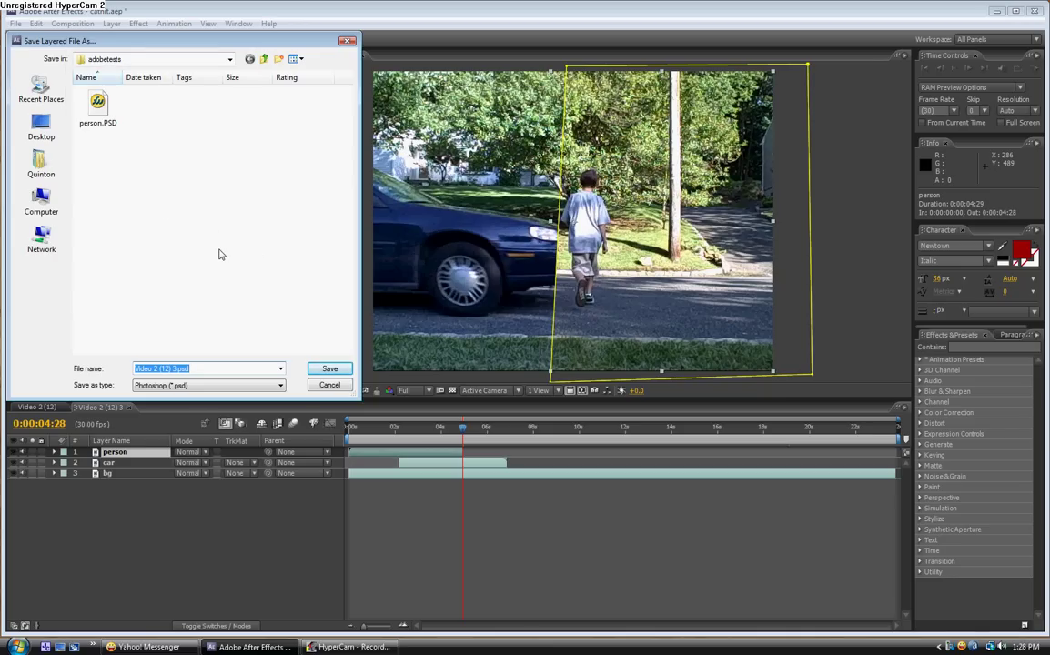
text(person1)
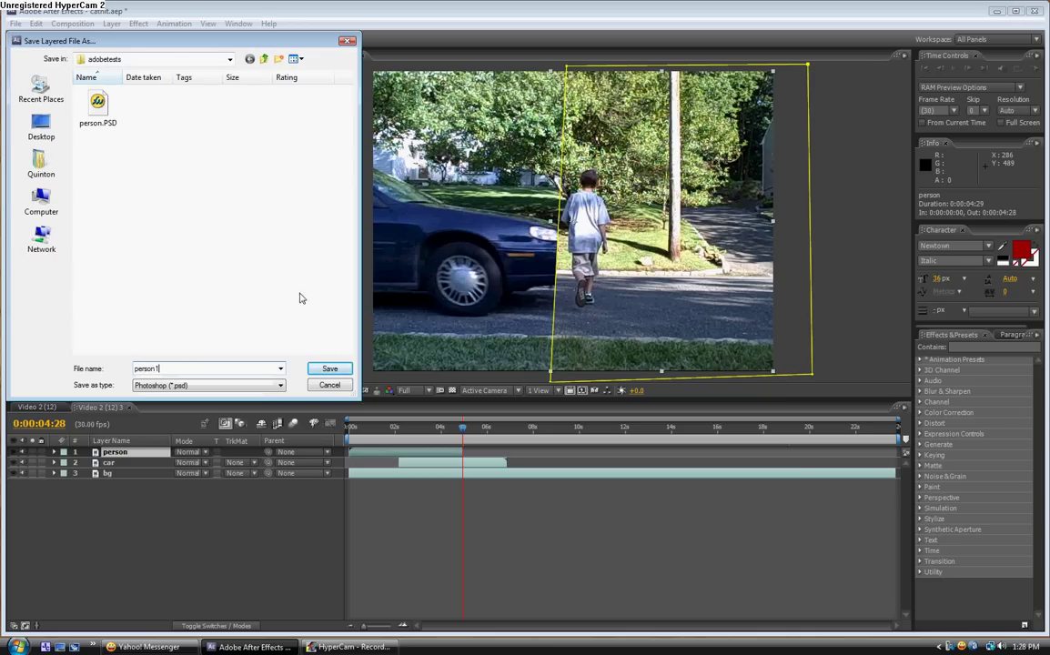
click(330, 369)
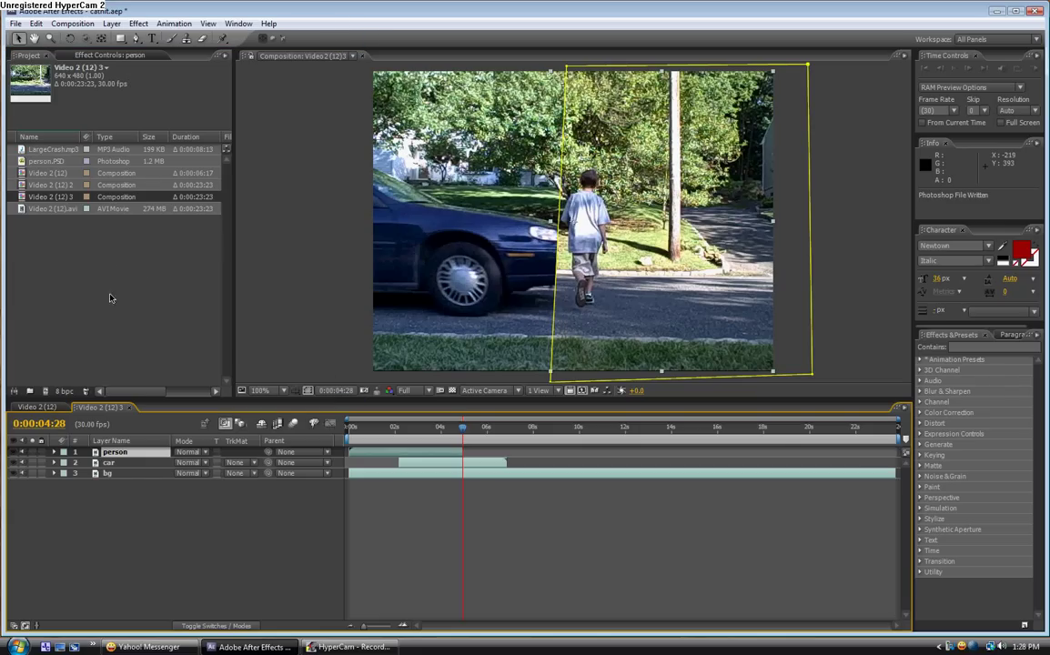
Step: Import person1.PSD from Videos > adobetests into the project as merged-layer footage
double_click(63, 226)
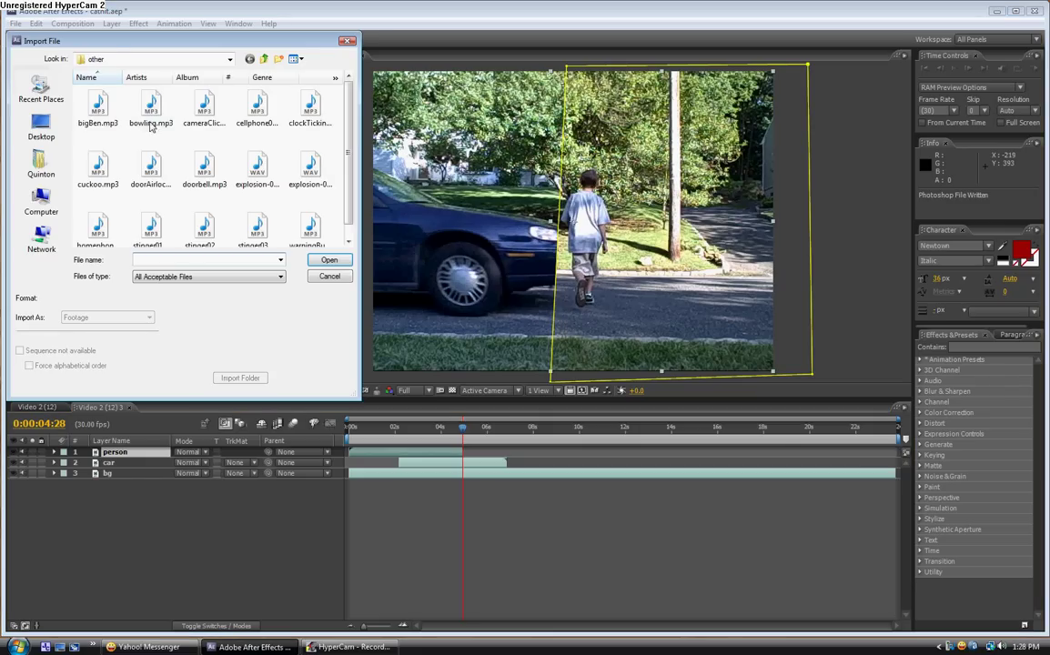
click(265, 59)
click(265, 58)
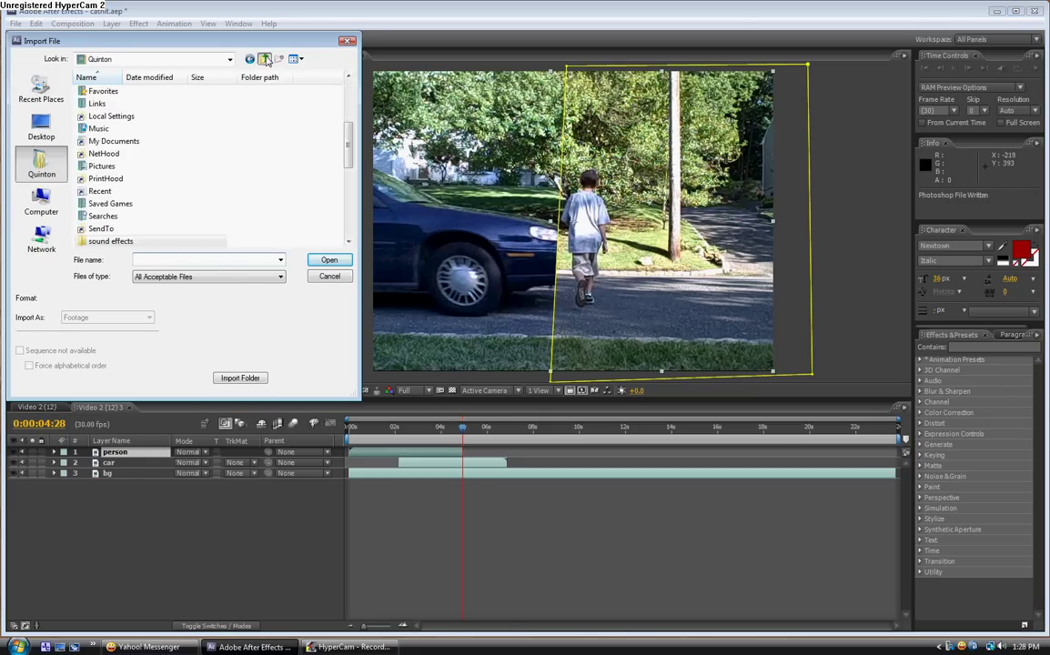
click(265, 58)
click(40, 164)
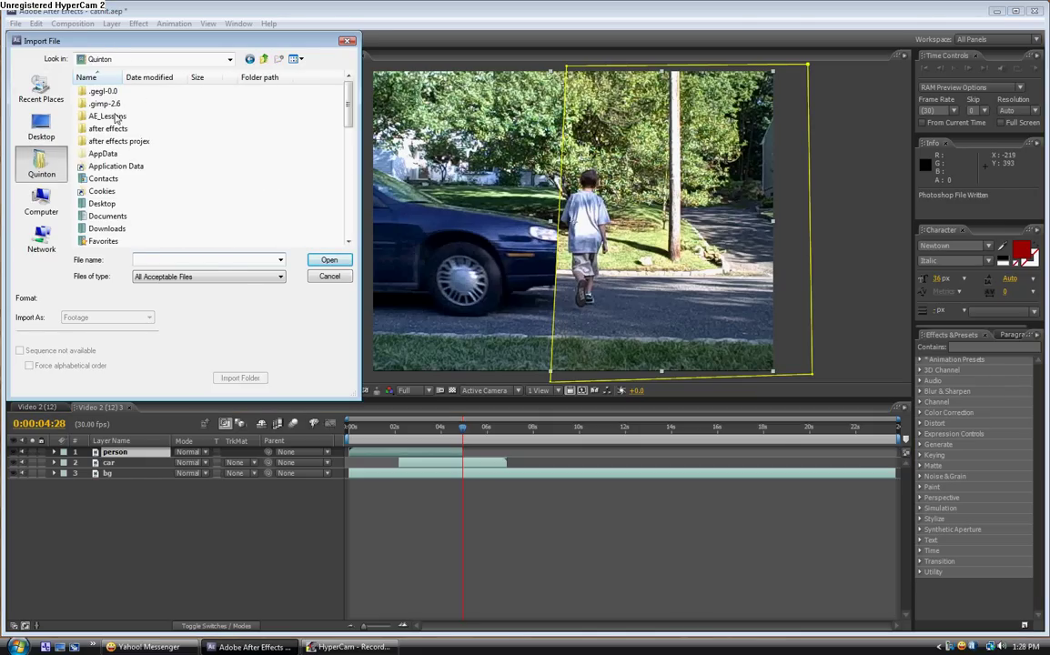
drag(347, 120, 346, 178)
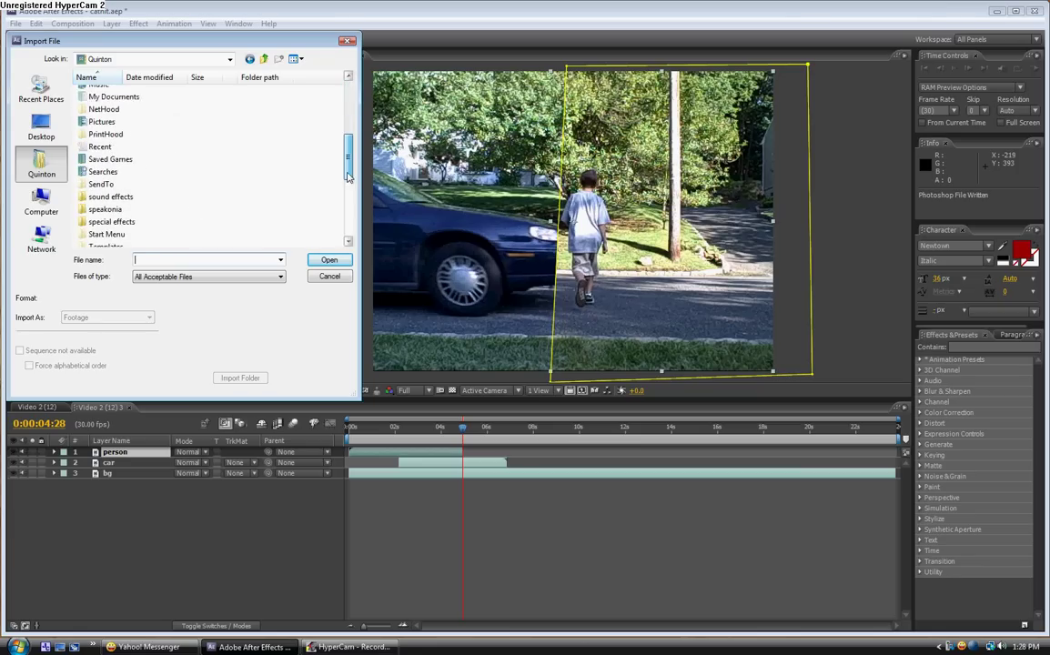
scroll(346, 178, down, 3)
double_click(102, 164)
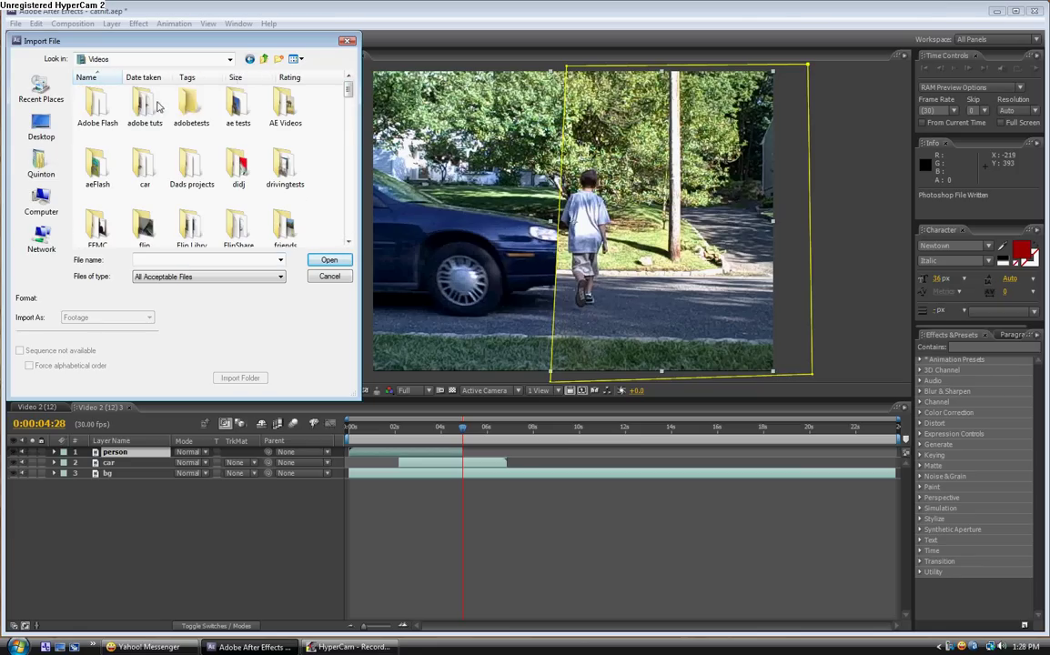
double_click(187, 104)
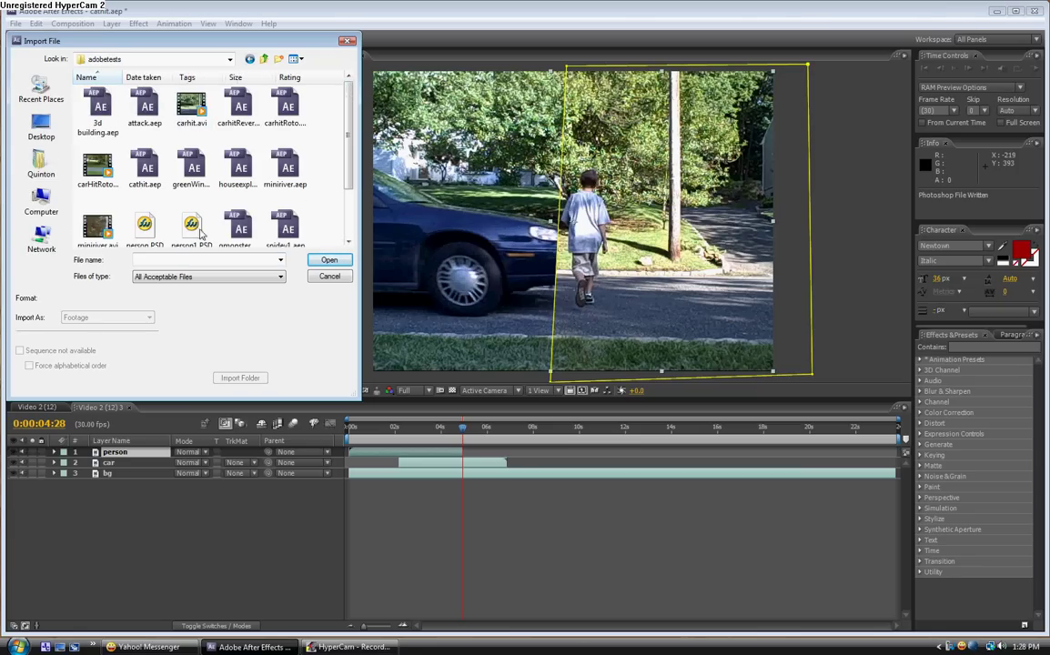
double_click(187, 222)
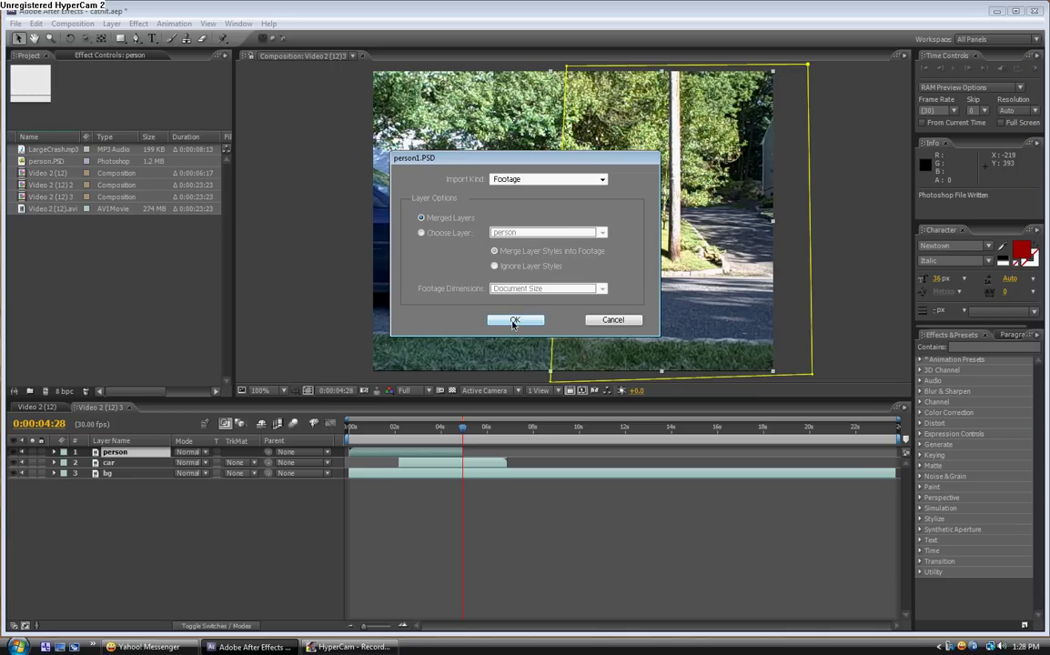
click(512, 323)
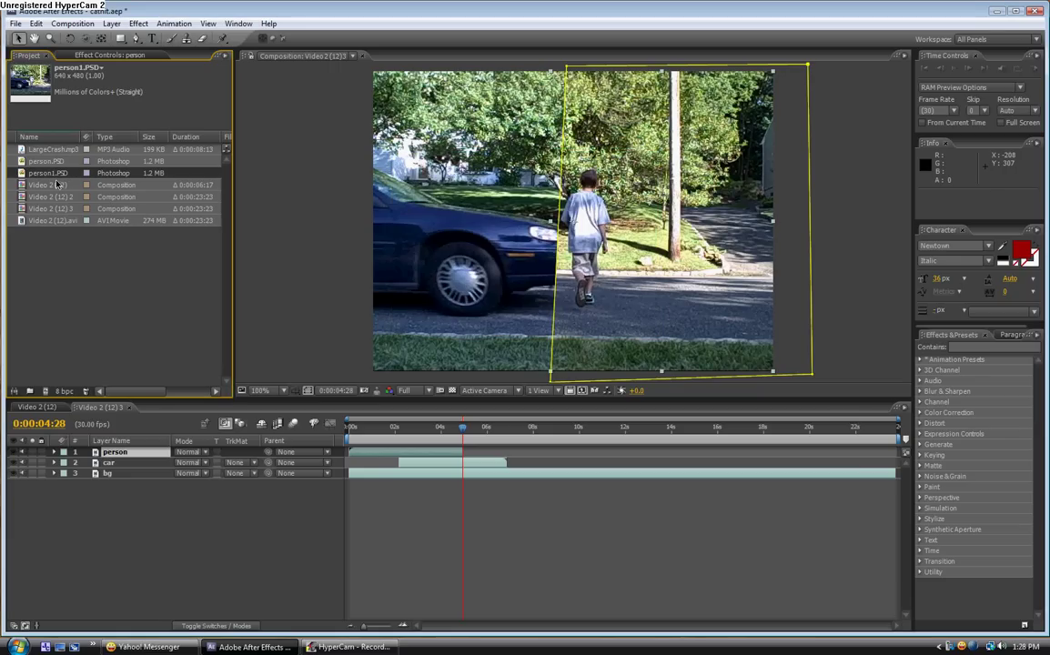
Step: Place person1.PSD above car, go to 0:00:08:03, and zoom to 200% centred on the boy
drag(51, 171, 130, 466)
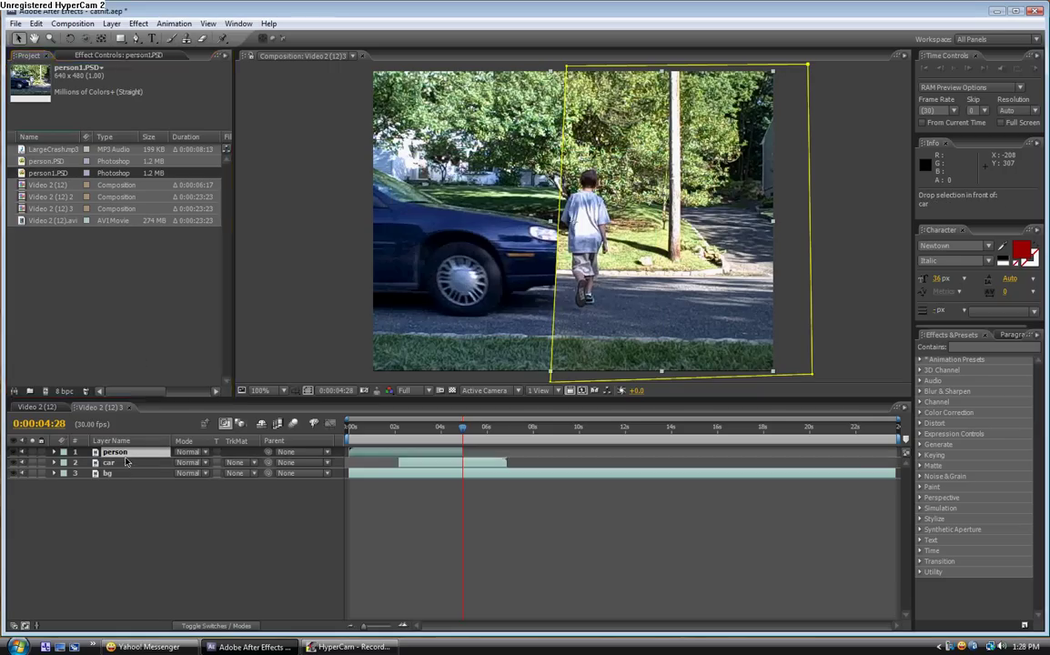
drag(471, 432, 534, 427)
key(period)
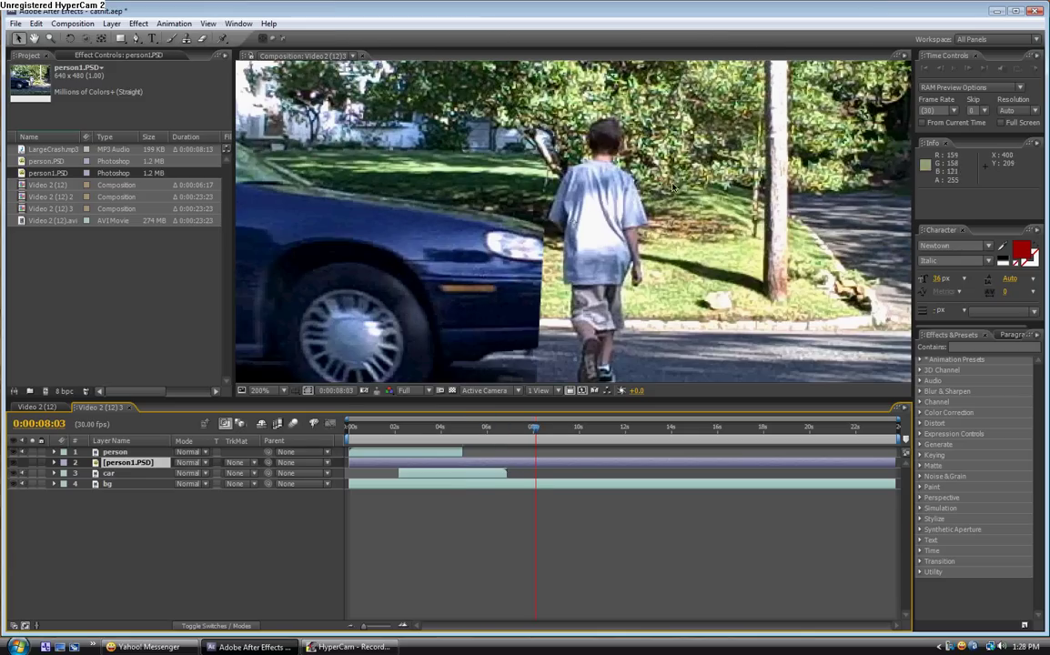
click(33, 38)
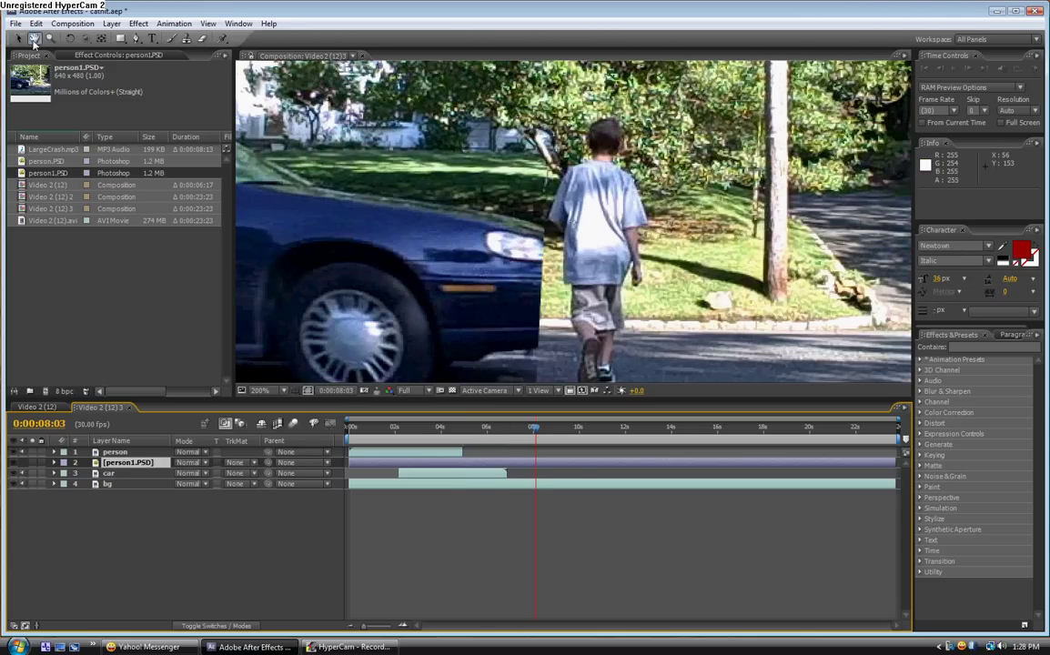
drag(594, 195, 551, 168)
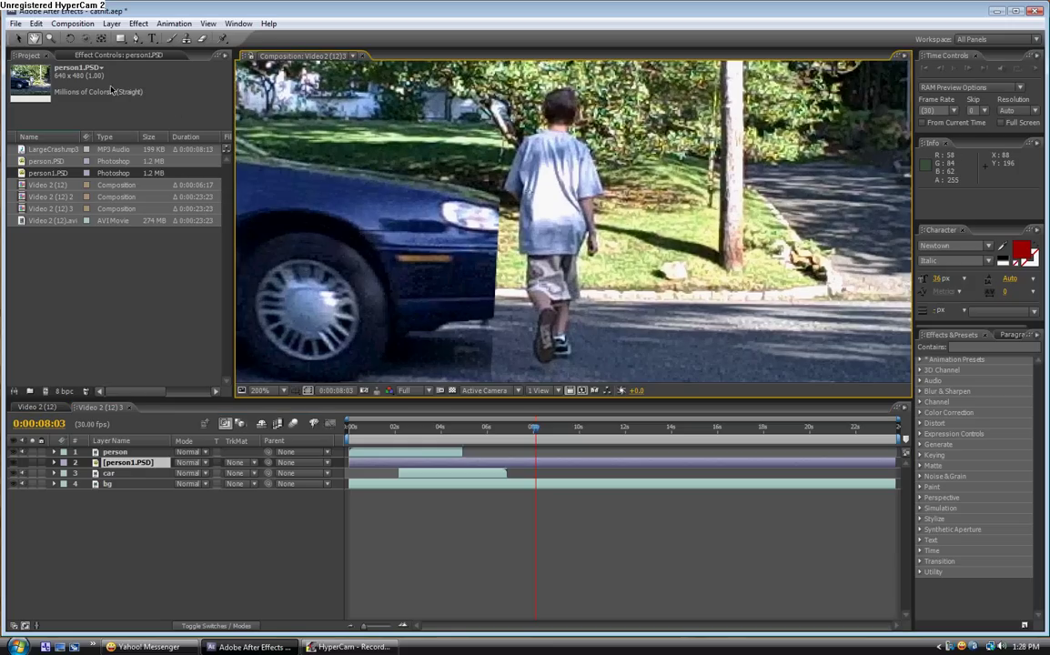
click(19, 39)
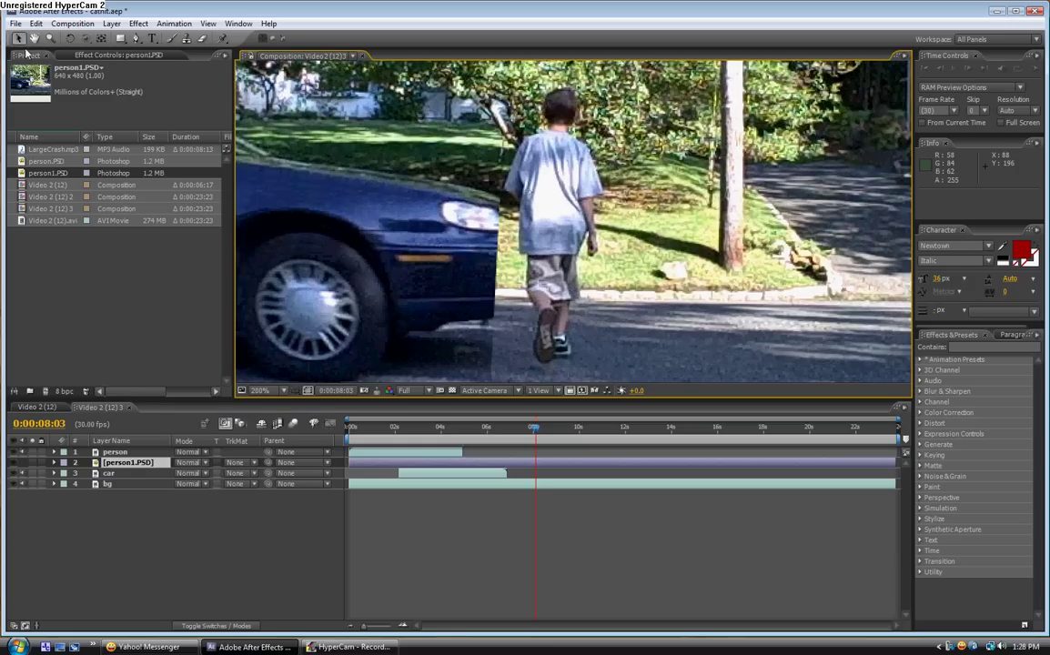
Step: Start a Pen mask on person1.PSD at the boy's head, tracing down his right side to his foot
click(136, 38)
click(548, 131)
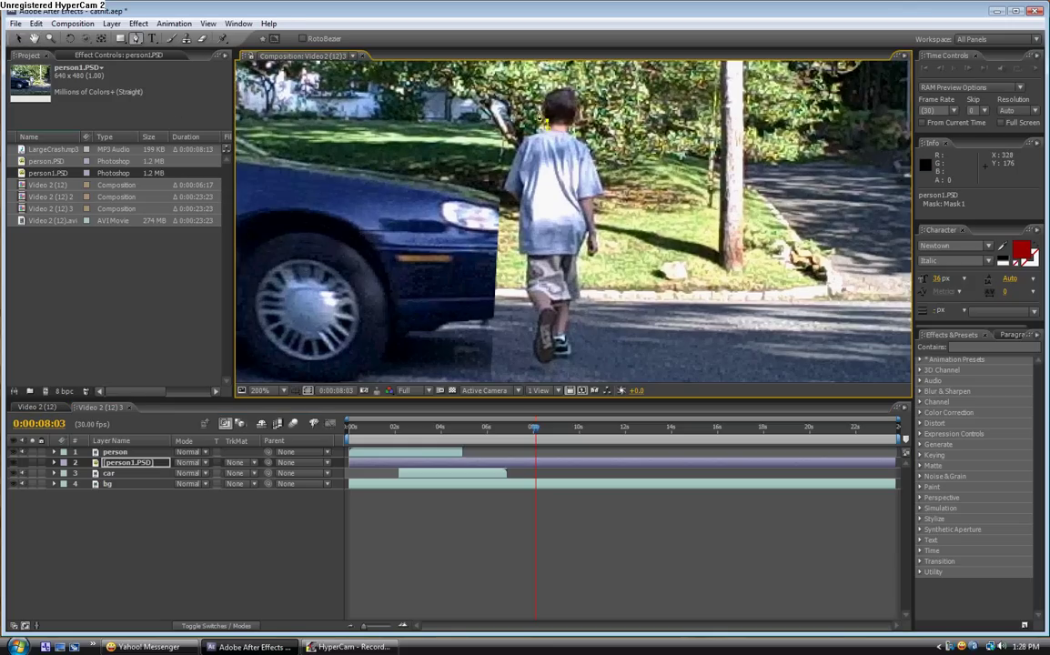
click(558, 92)
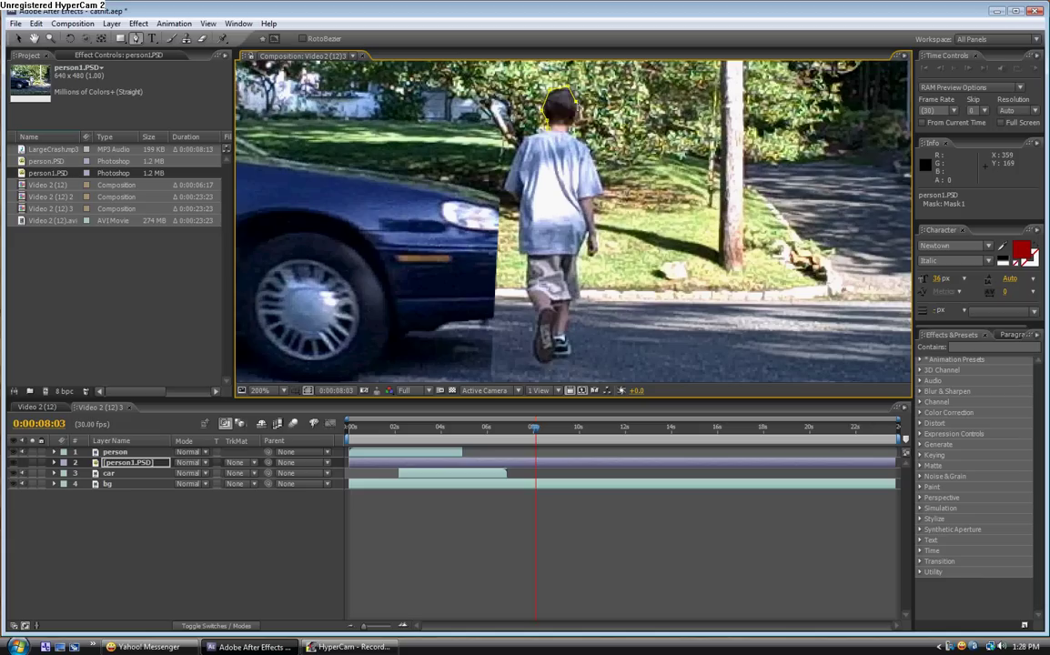
click(571, 130)
click(589, 240)
click(570, 347)
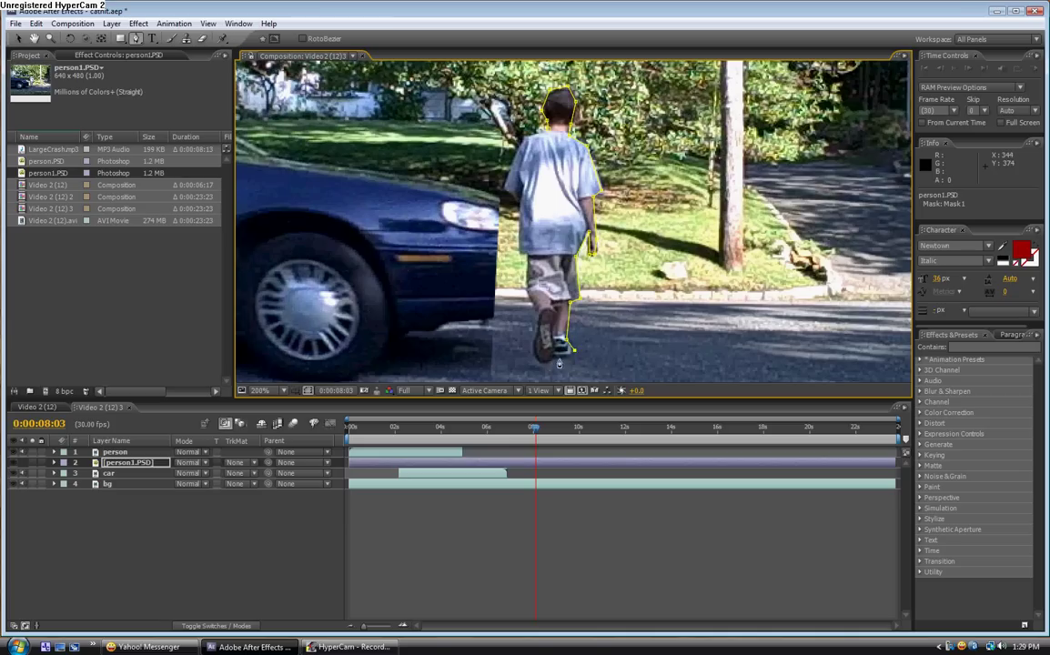
click(553, 355)
Step: Trace the mask up the left leg and shirt, close it at the start, and return to 100%
click(543, 362)
click(534, 340)
click(506, 181)
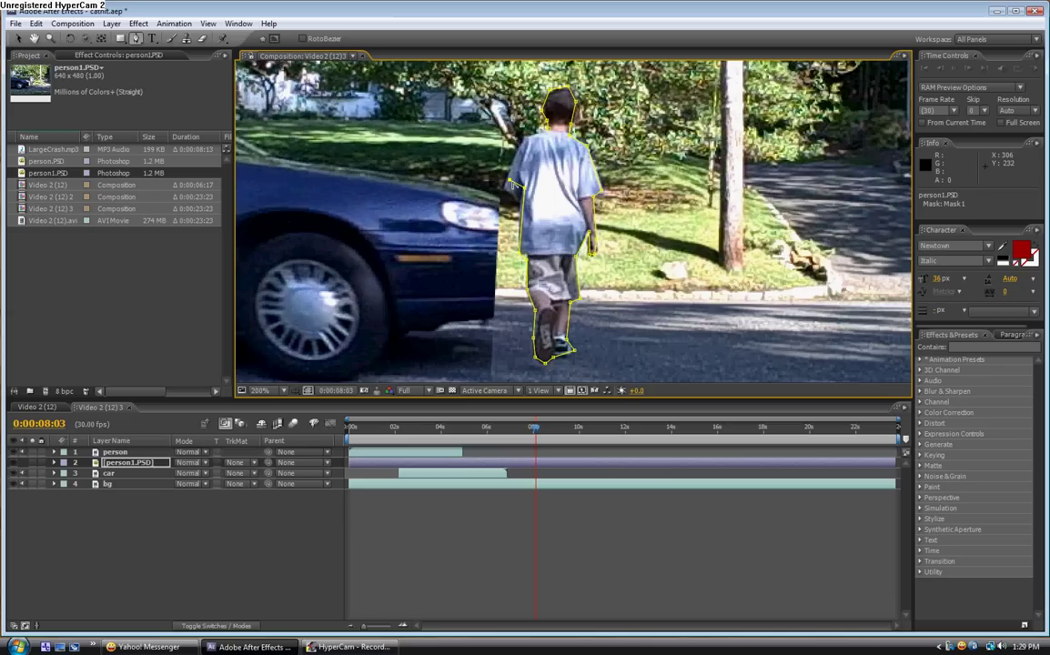
click(527, 133)
click(551, 135)
click(19, 39)
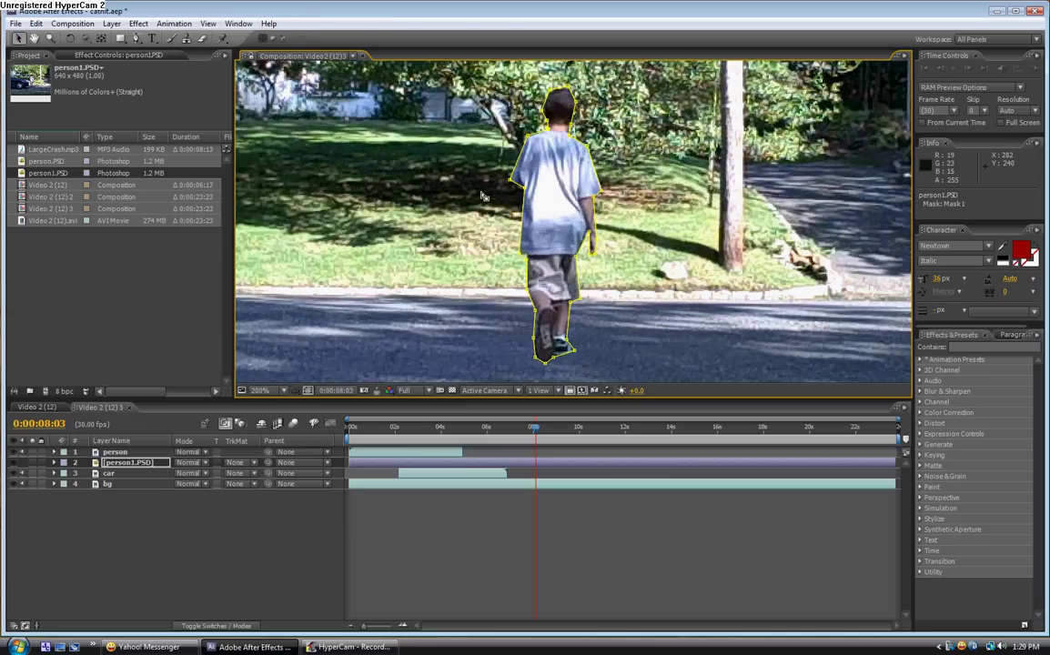
click(484, 196)
key(comma)
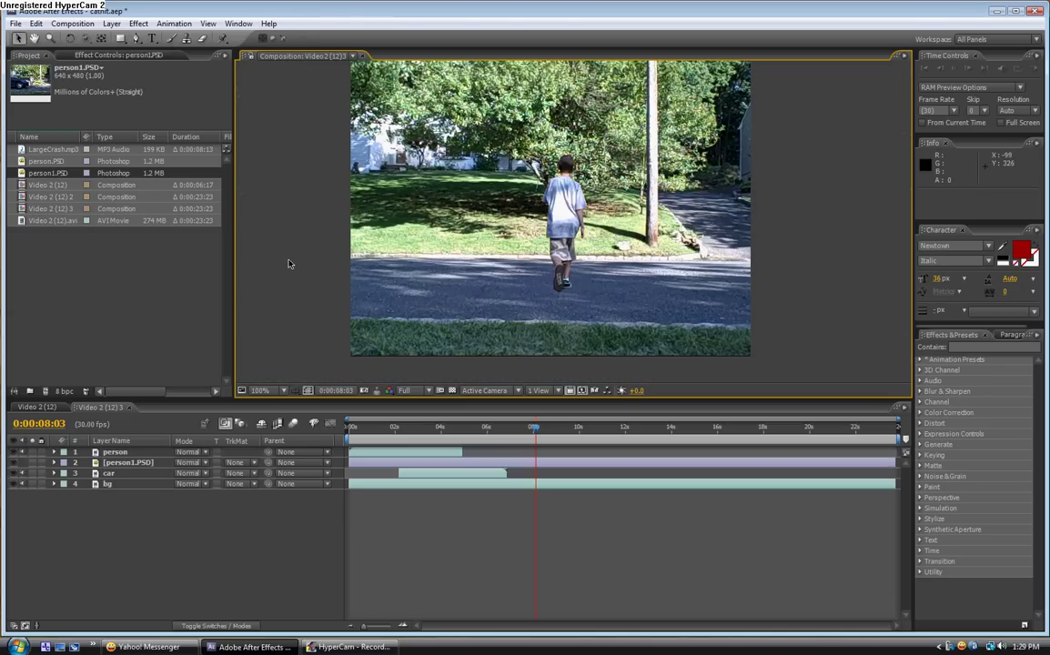
Step: Rename the person1.PSD layer to pic and move back to 0:00:04:28
click(128, 464)
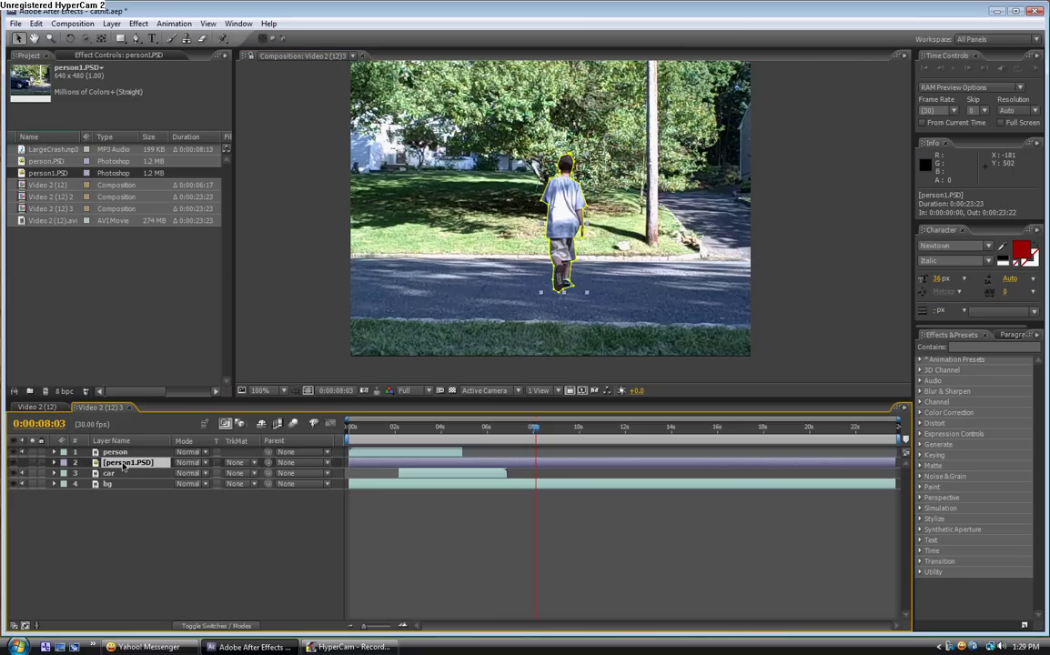
key(Return)
text(pic)
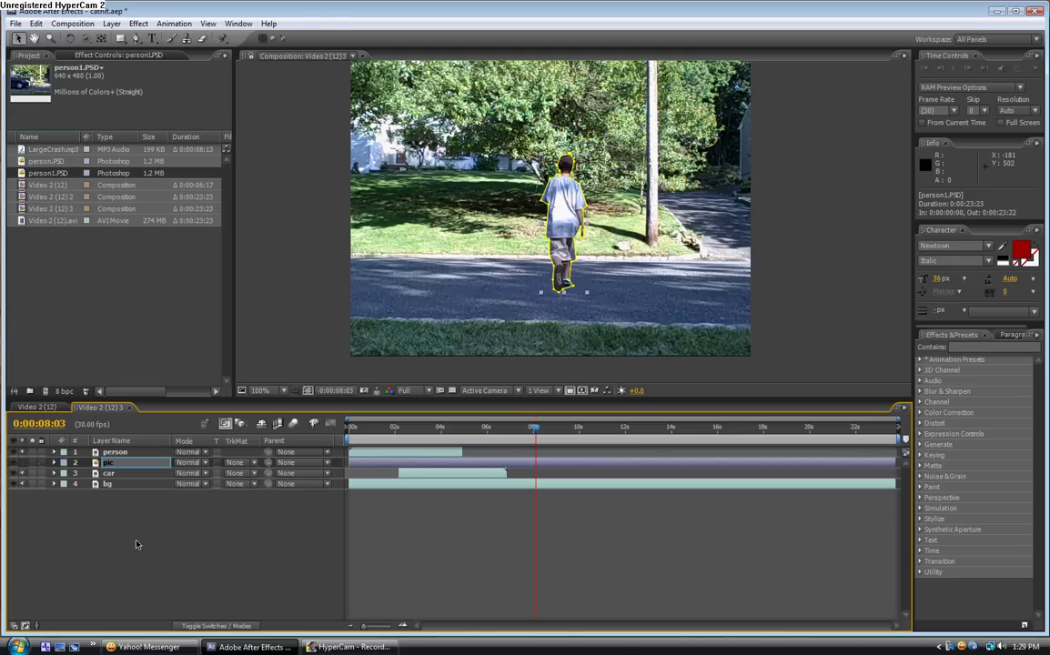
key(Return)
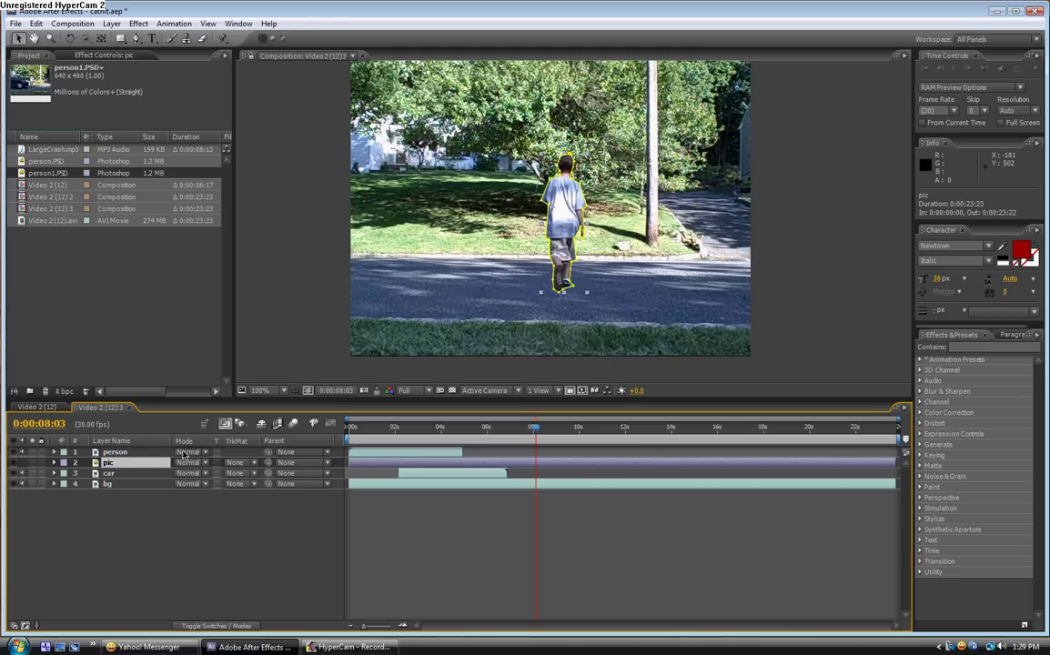
drag(537, 428, 463, 435)
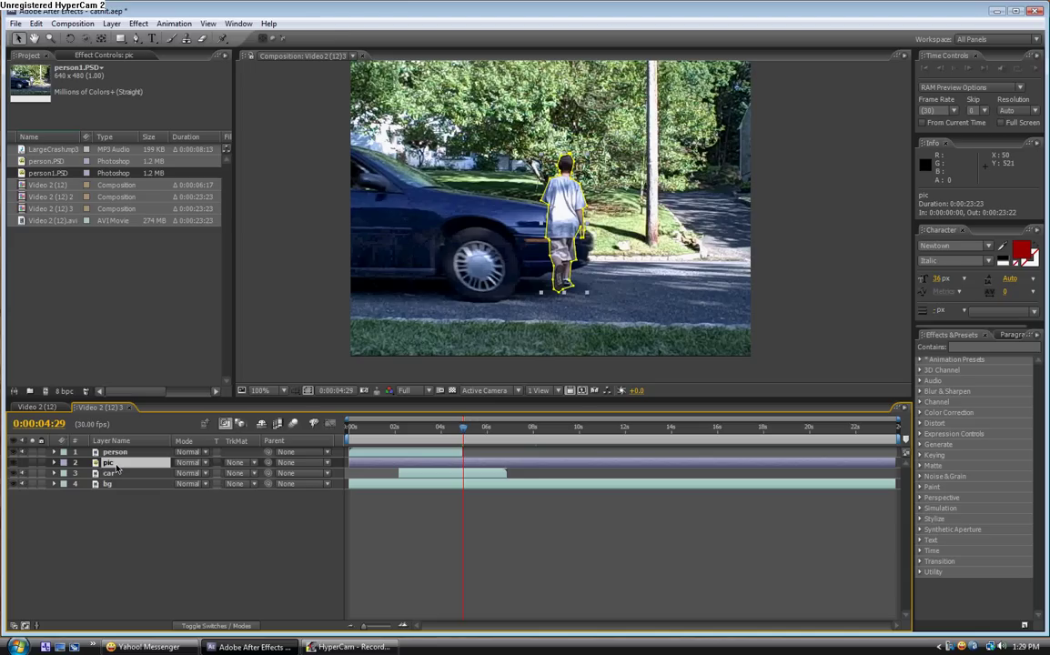
Step: Keyframe pic's Position frame by frame, pushing the boy right from 485,244 to 715,245
key(p)
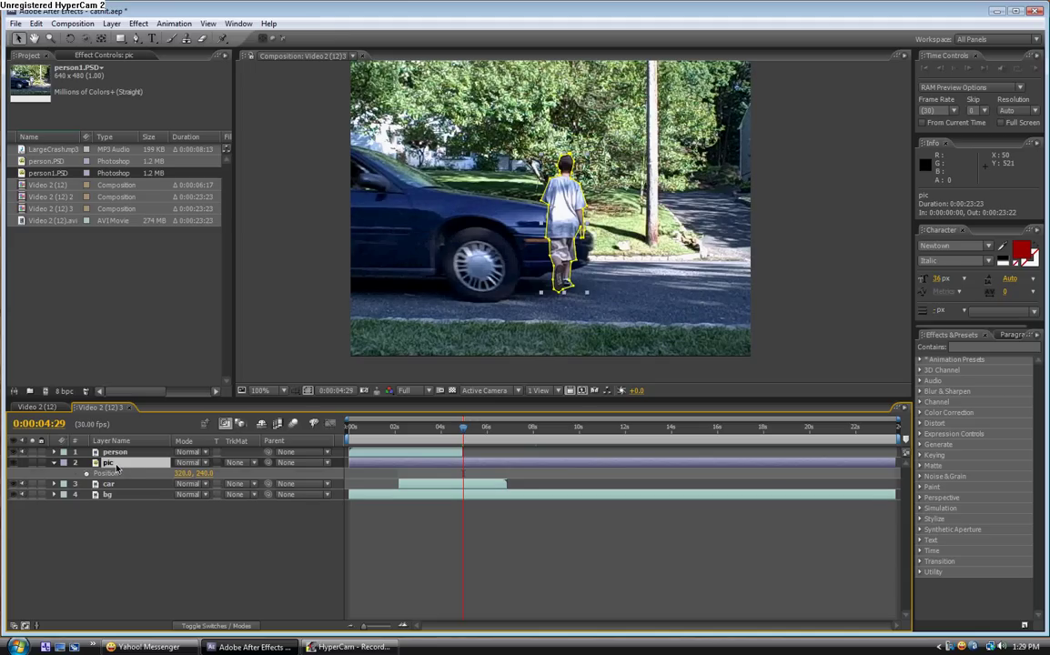
click(86, 473)
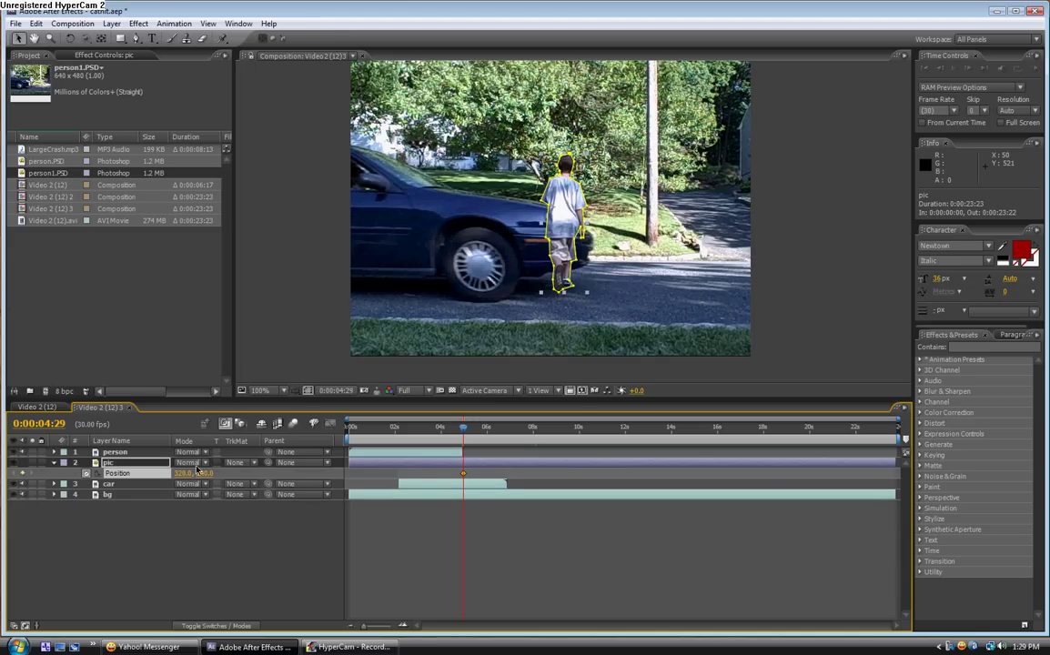
drag(565, 230, 597, 231)
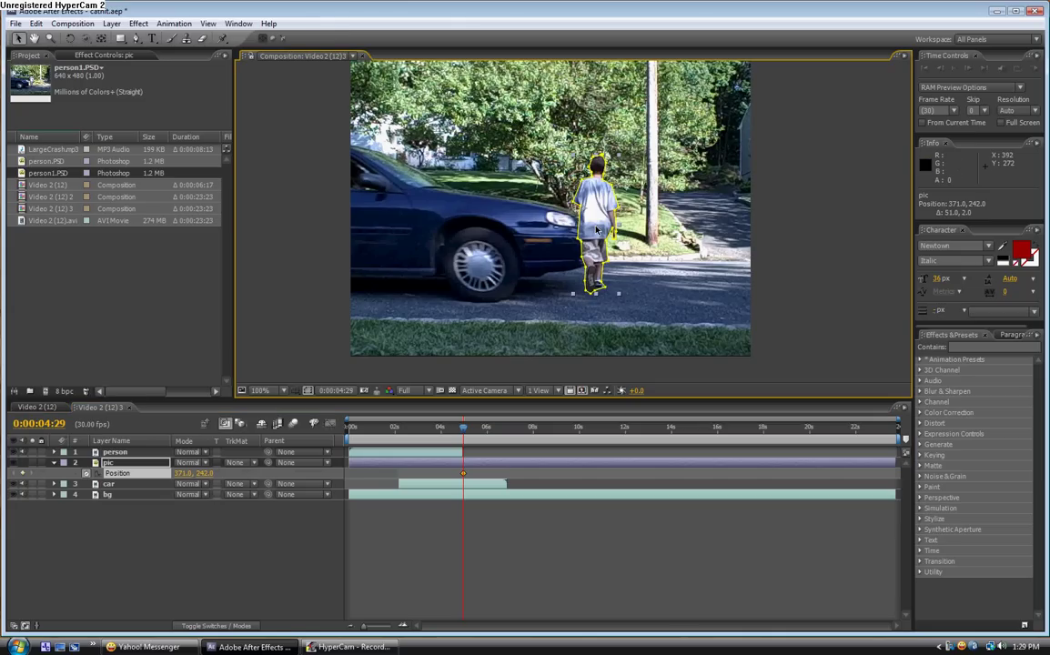
key(Page_Down)
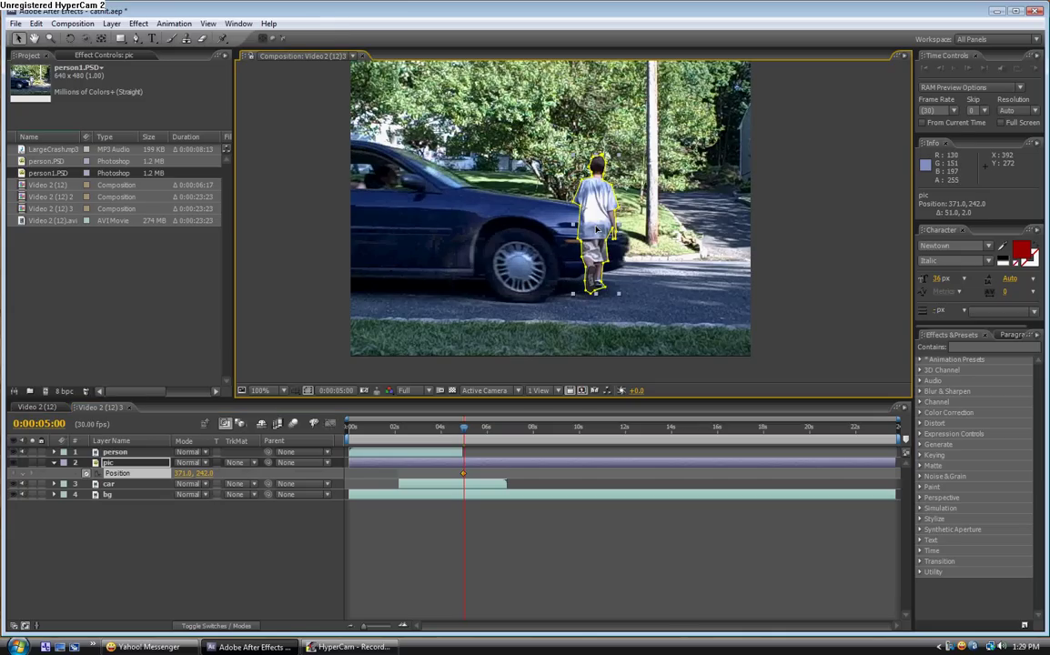
drag(596, 231, 828, 236)
key(Page_Down)
key(Page_Down)
key(Page_Down)
key(Page_Down)
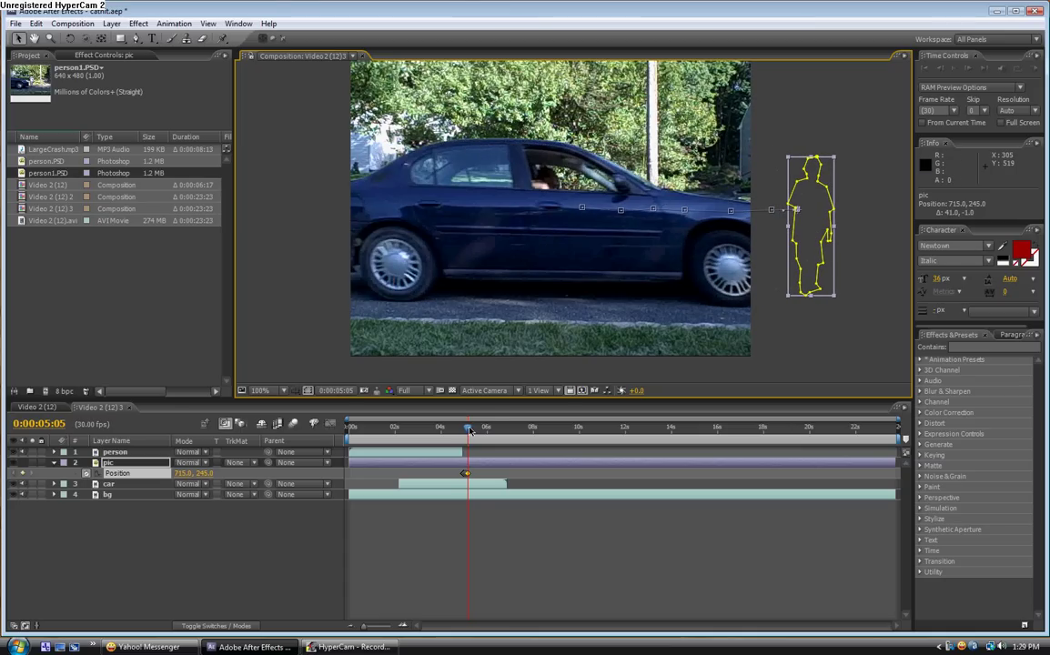
mouse_move(470, 431)
mouse_down()
mouse_move(457, 431)
mouse_move(467, 429)
mouse_up()
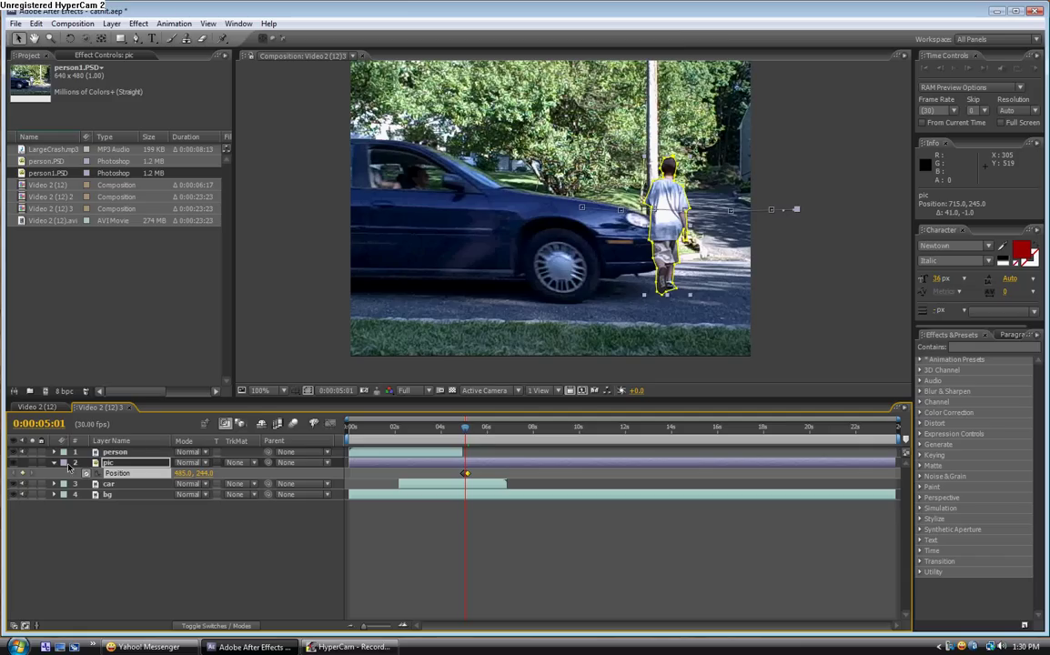
Step: Place Puppet Pins on the boy's head, shoulder and leg
click(54, 462)
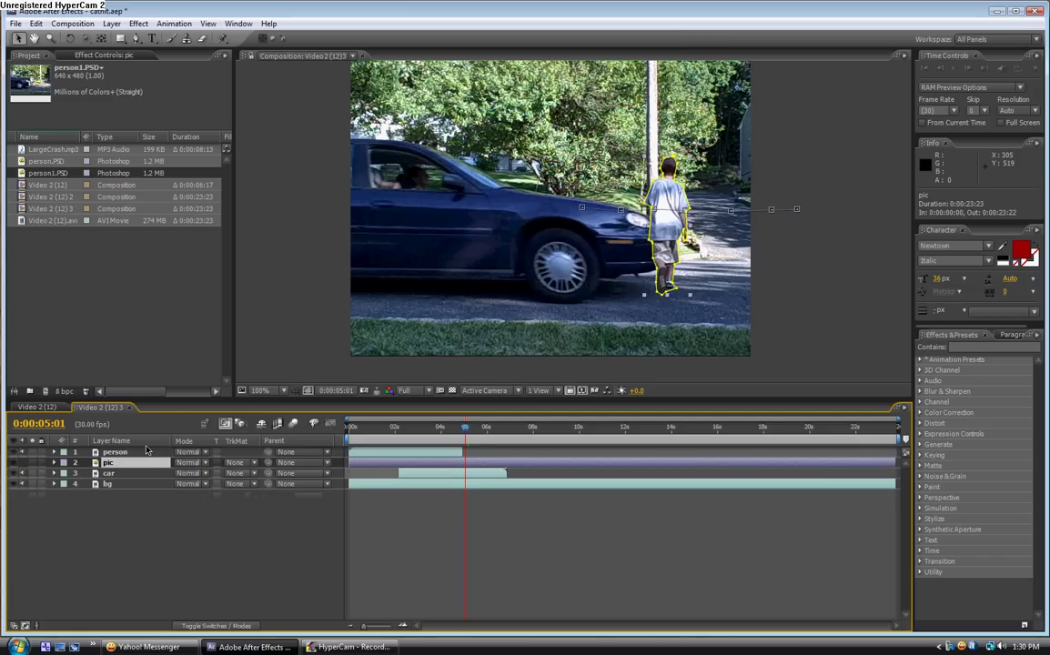
click(222, 40)
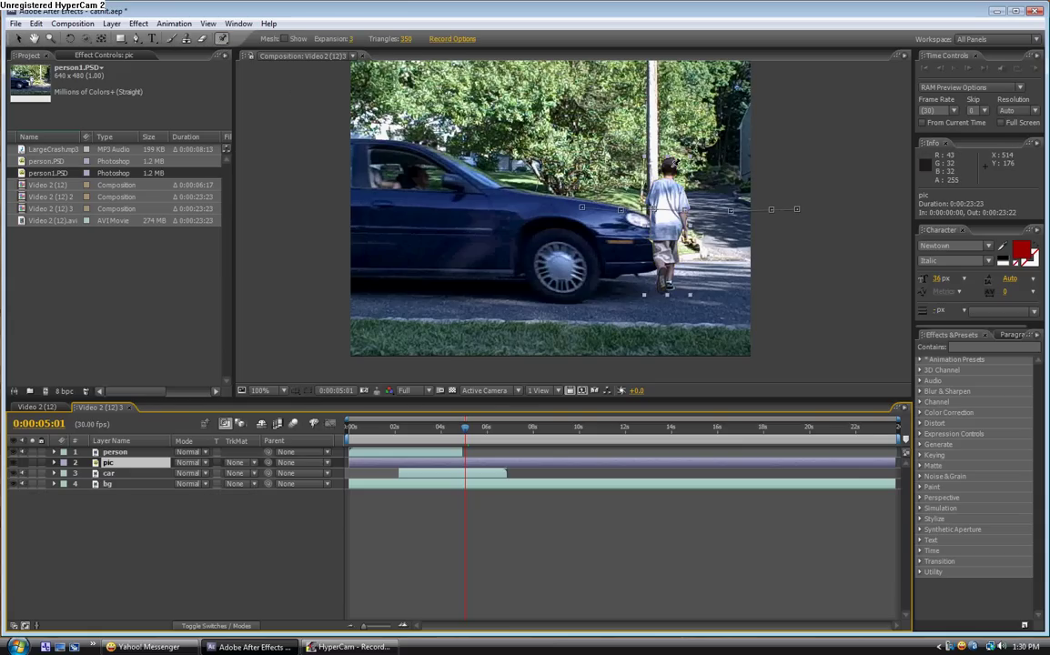
click(670, 167)
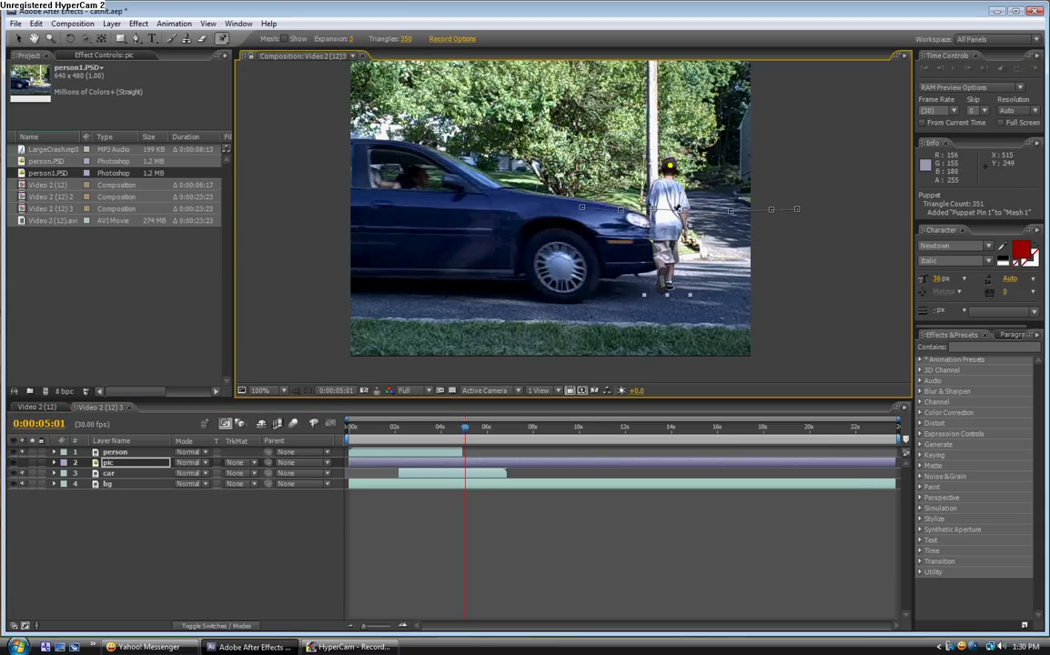
click(668, 210)
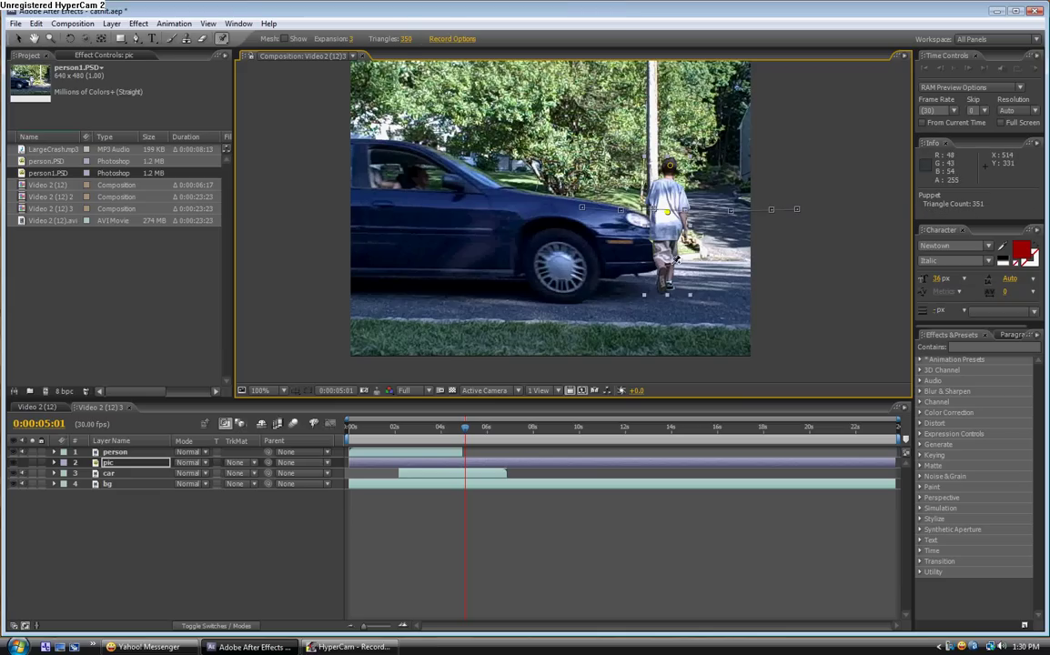
click(667, 259)
Step: Add three Puppet Starch points on the boy's upper body, torso and legs
click(222, 39)
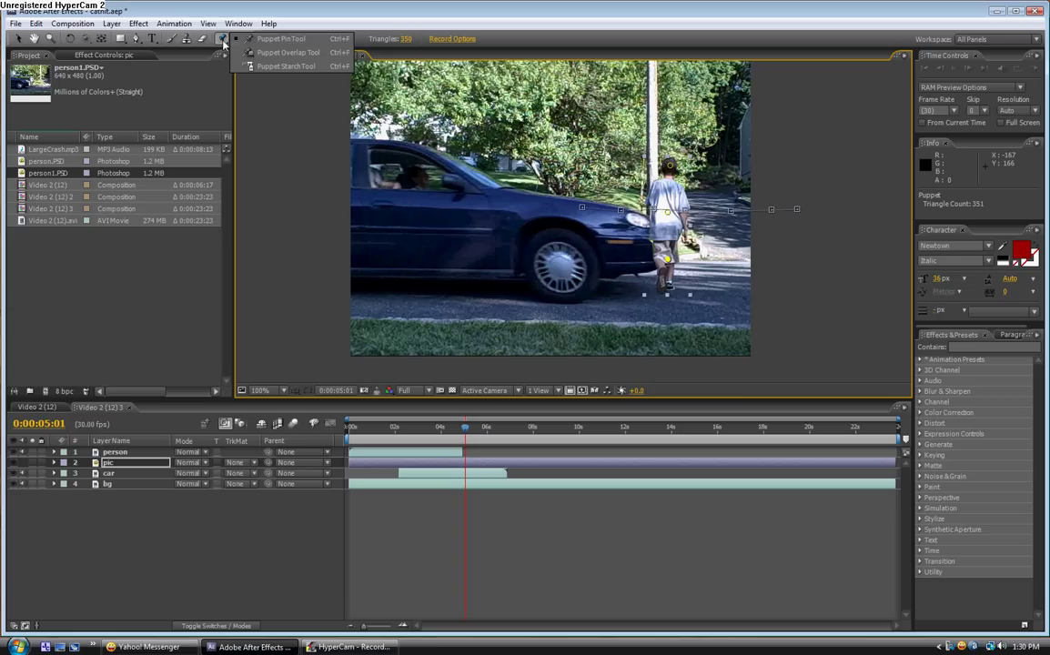
click(297, 68)
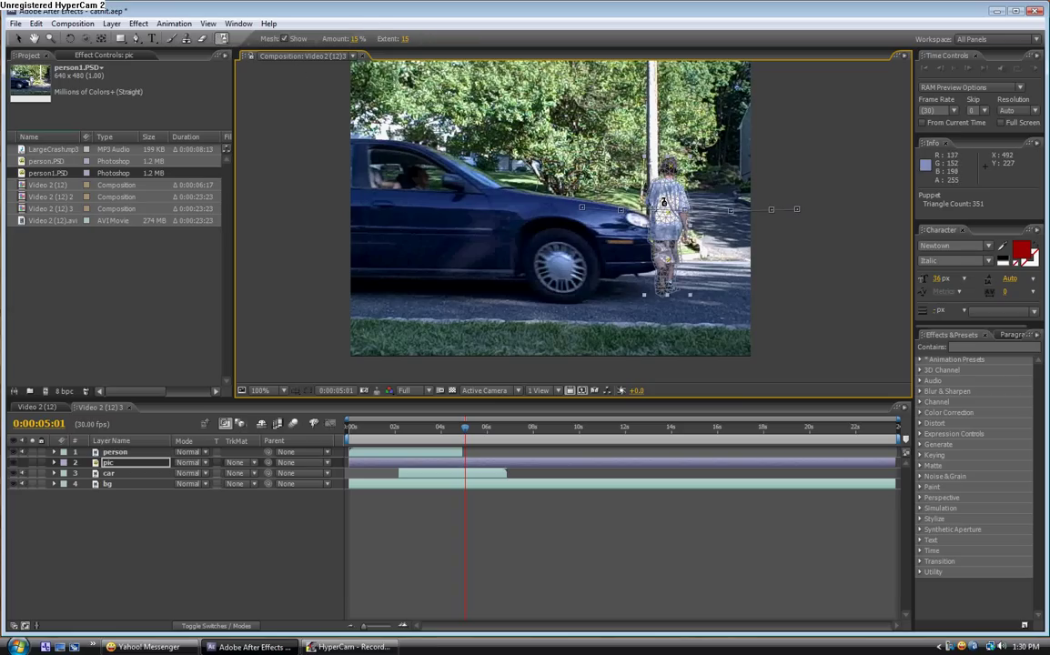
click(657, 196)
click(678, 230)
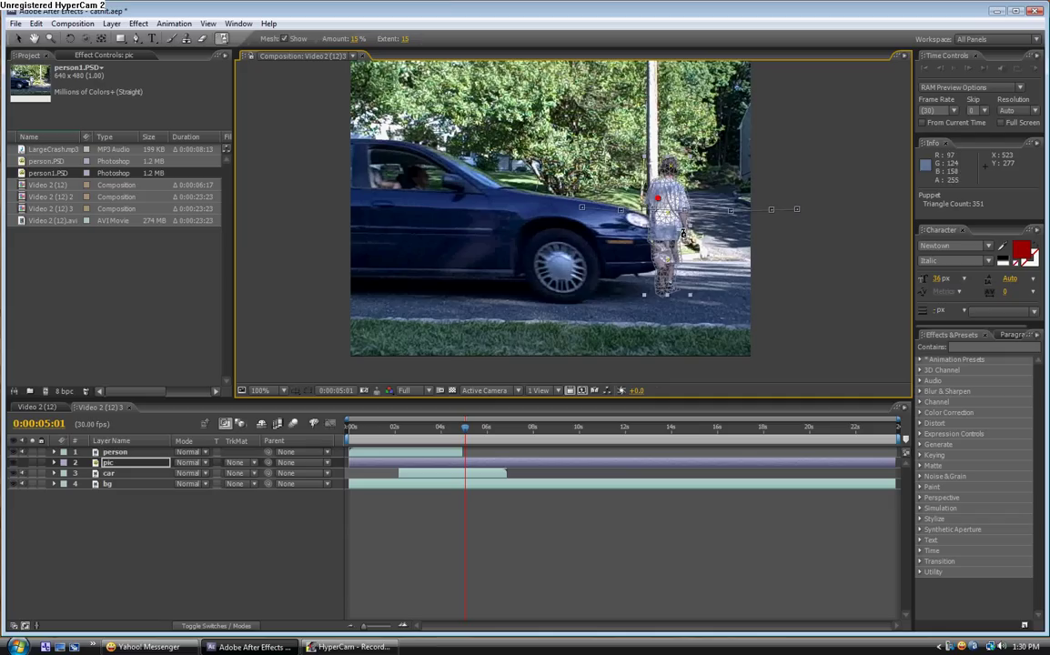
click(665, 277)
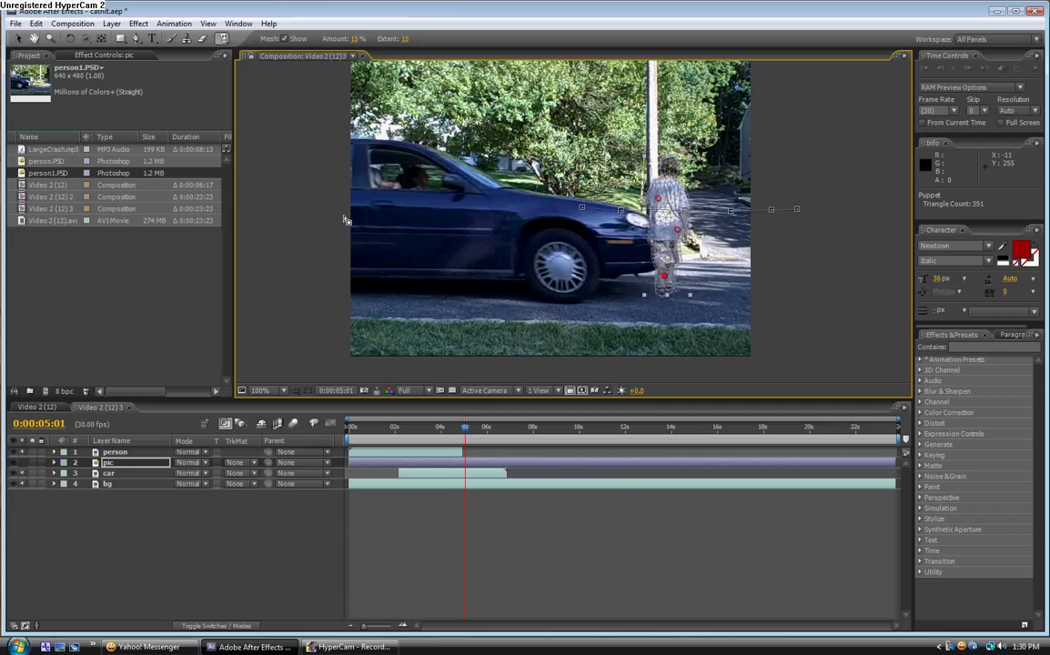
Step: At the impact frame, drag the head pin toward the car and add a leg pin nudged right
key(v)
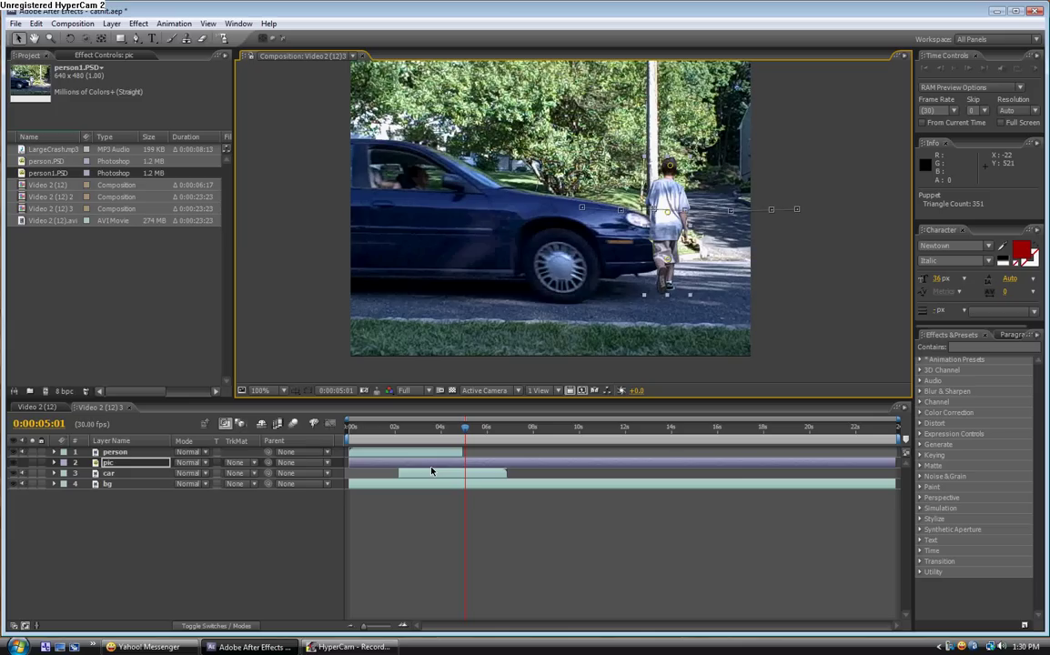
key(Page_Up)
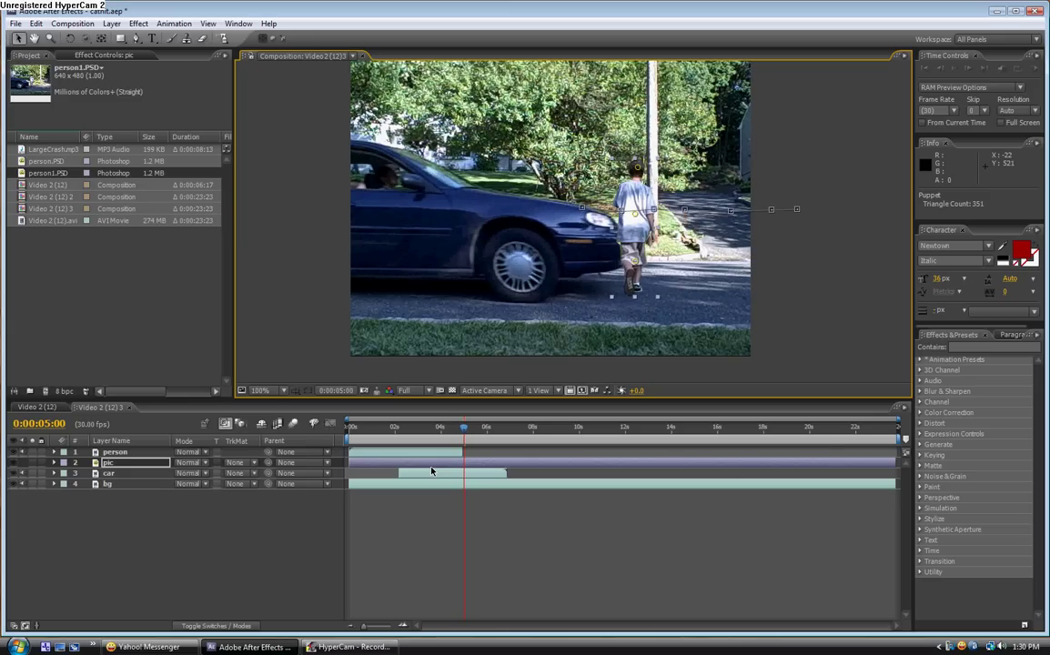
key(Page_Down)
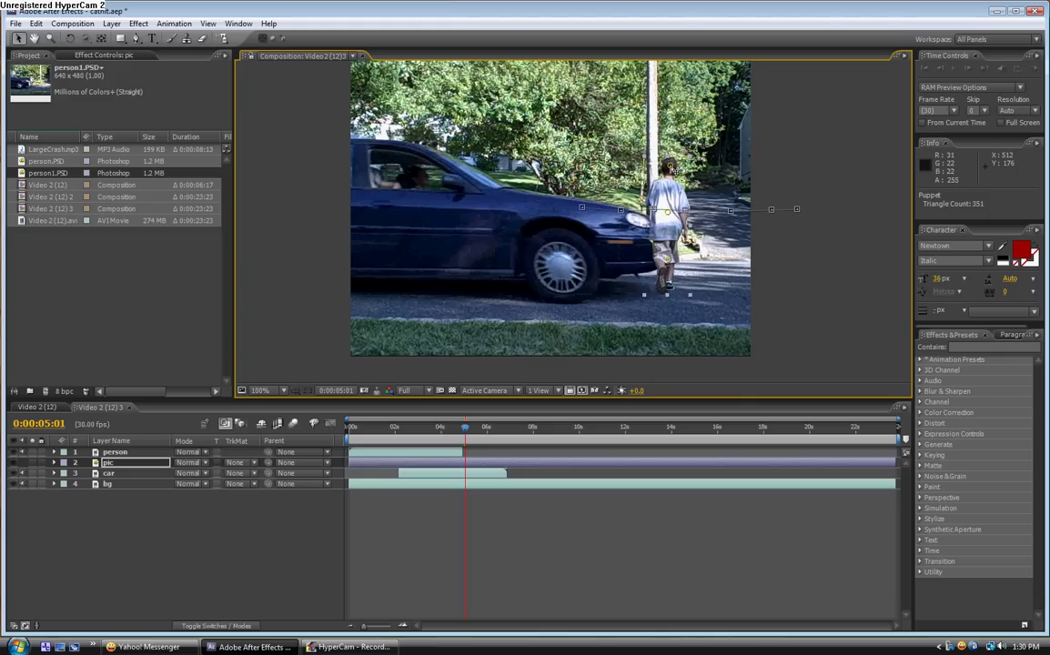
drag(667, 173, 621, 192)
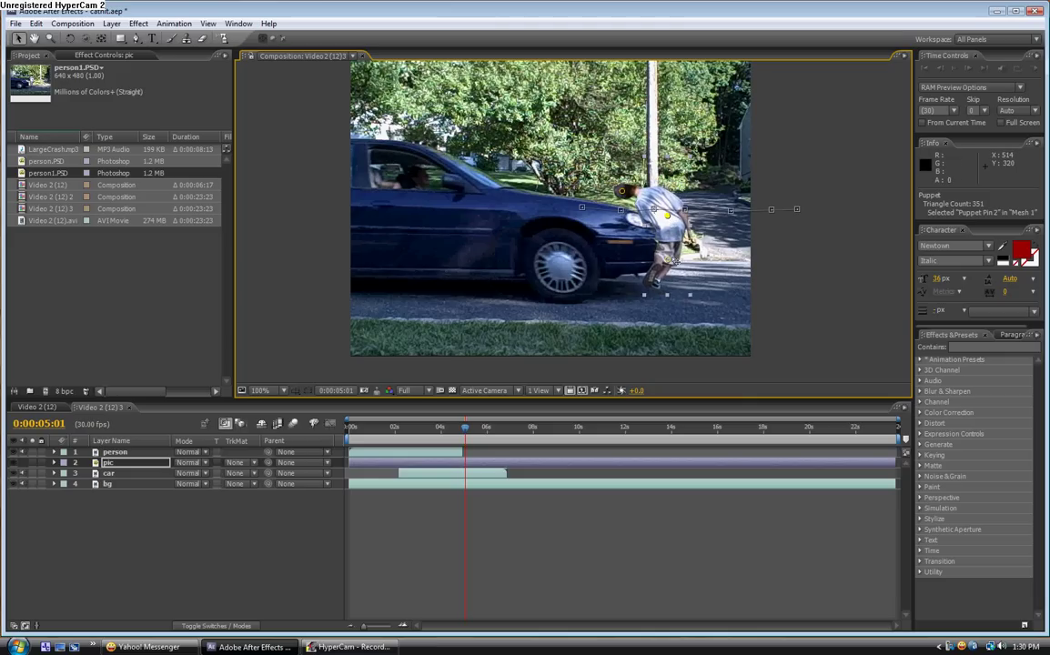
click(668, 262)
drag(671, 267, 677, 268)
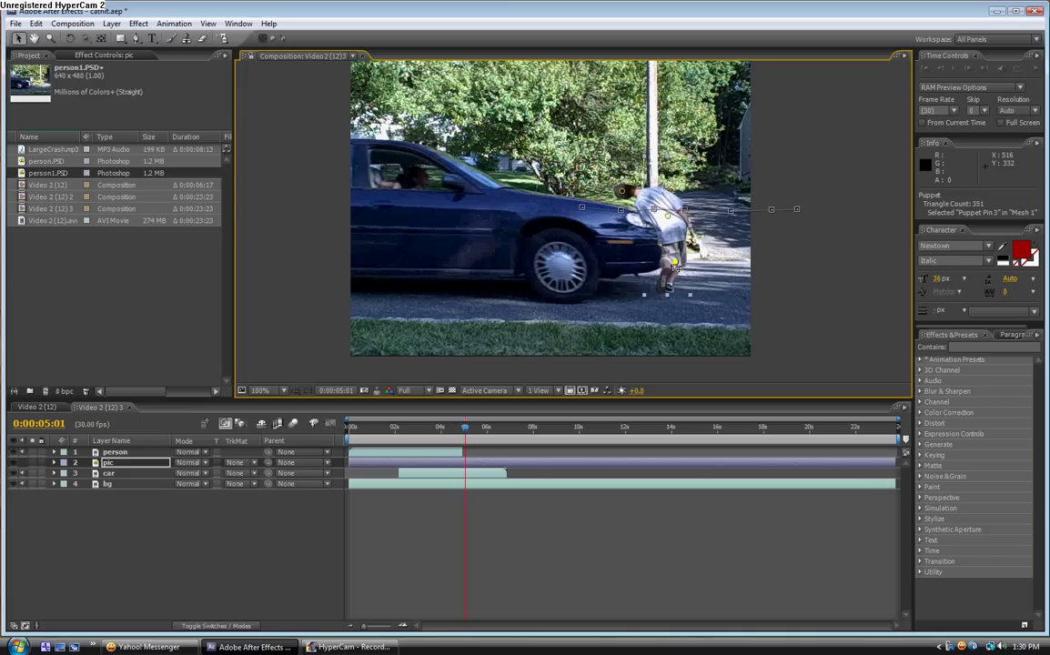
Step: Step through the frames around impact to review the bend, ending at 0:00:05:00
key(Page_Down)
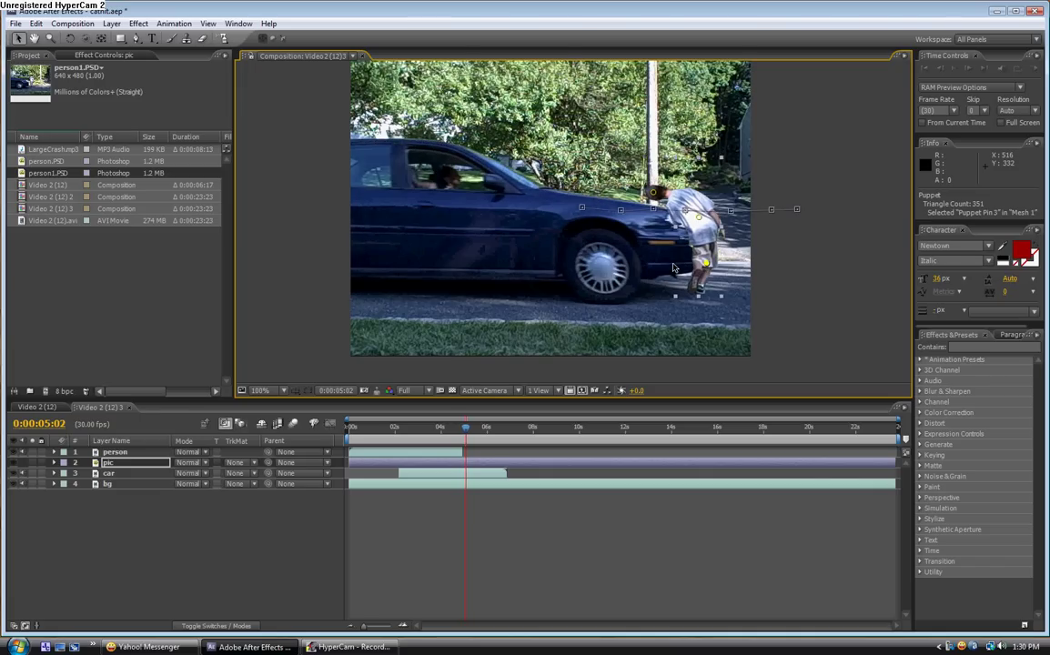
key(Page_Down)
key(Page_Up)
key(Page_Up)
key(Page_Up)
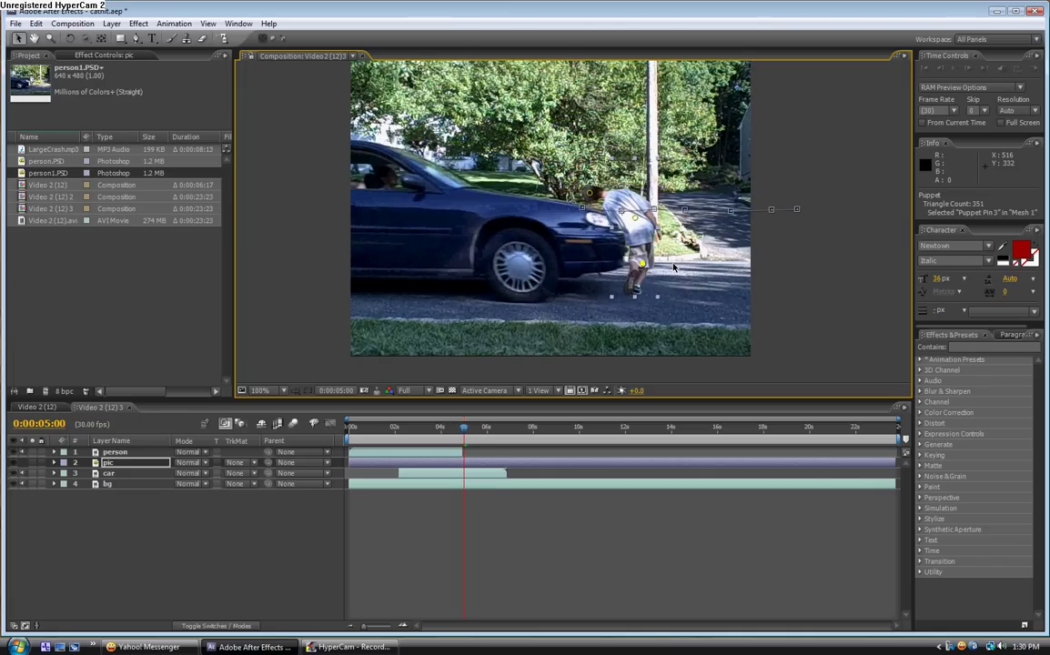
key(Page_Up)
key(Page_Up)
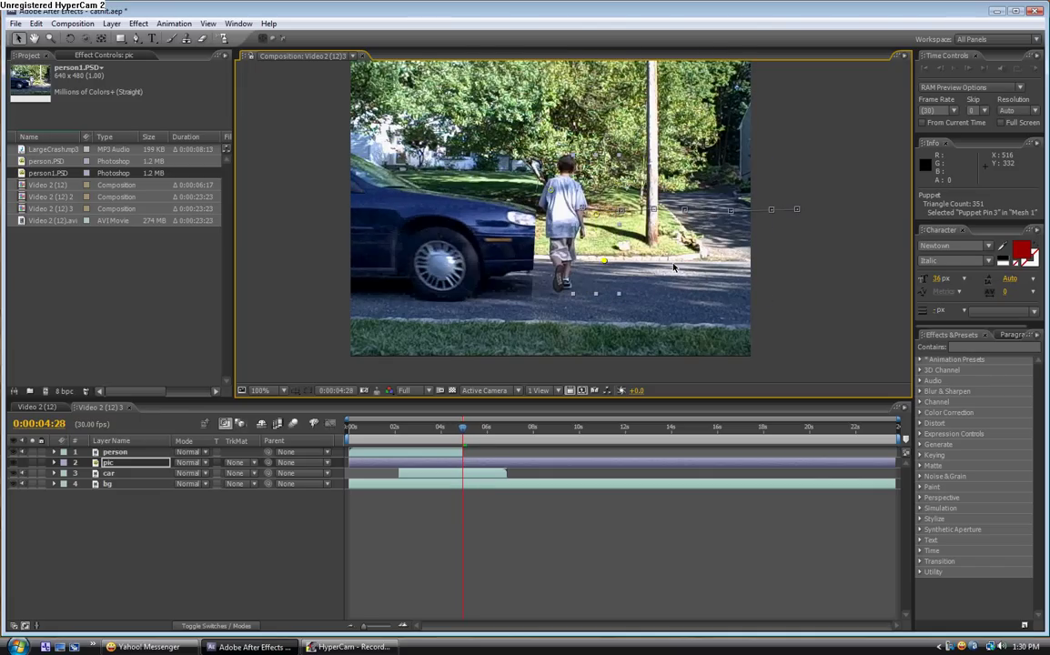
key(Page_Down)
key(Page_Down)
key(Page_Down)
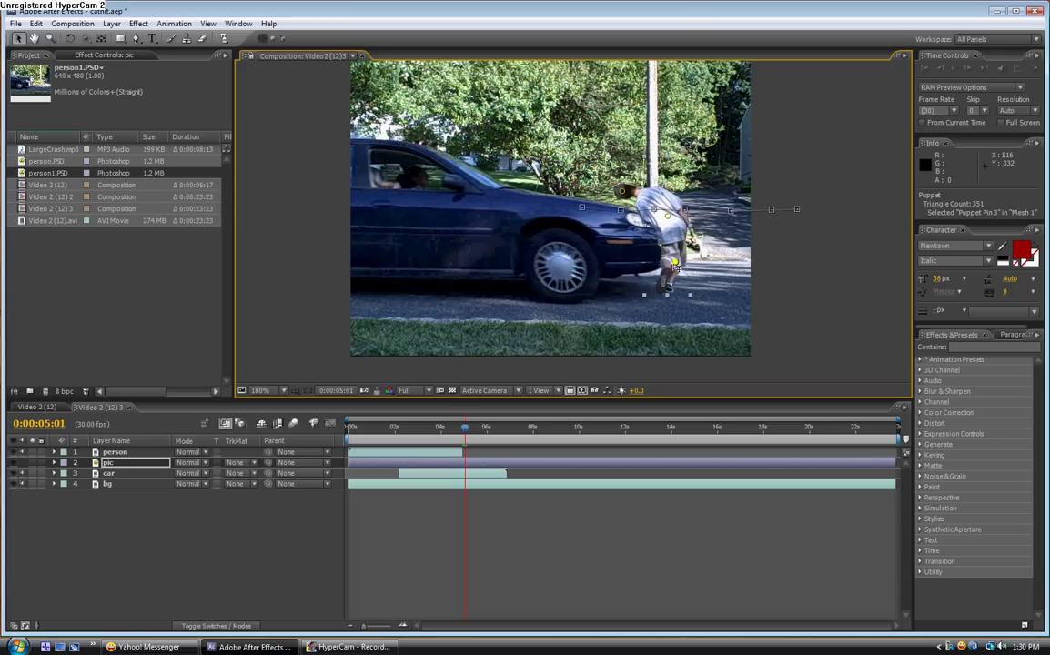
key(Page_Down)
key(Page_Up)
key(Page_Up)
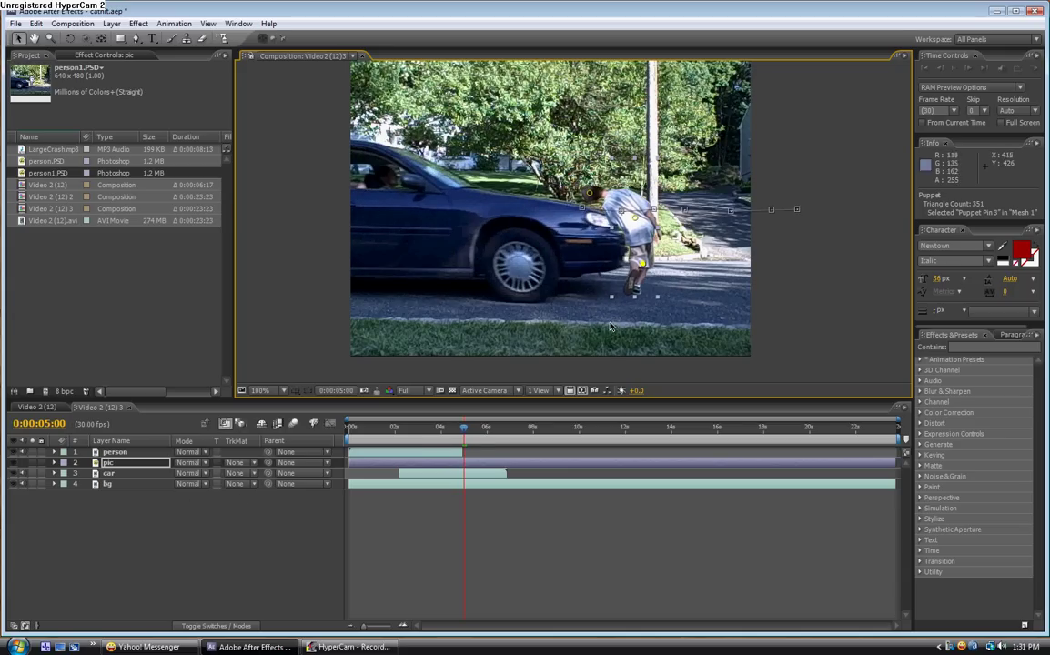
Step: At 0:00:03:02, set the person layer's Mask 1 feather to 19 pixels
click(444, 425)
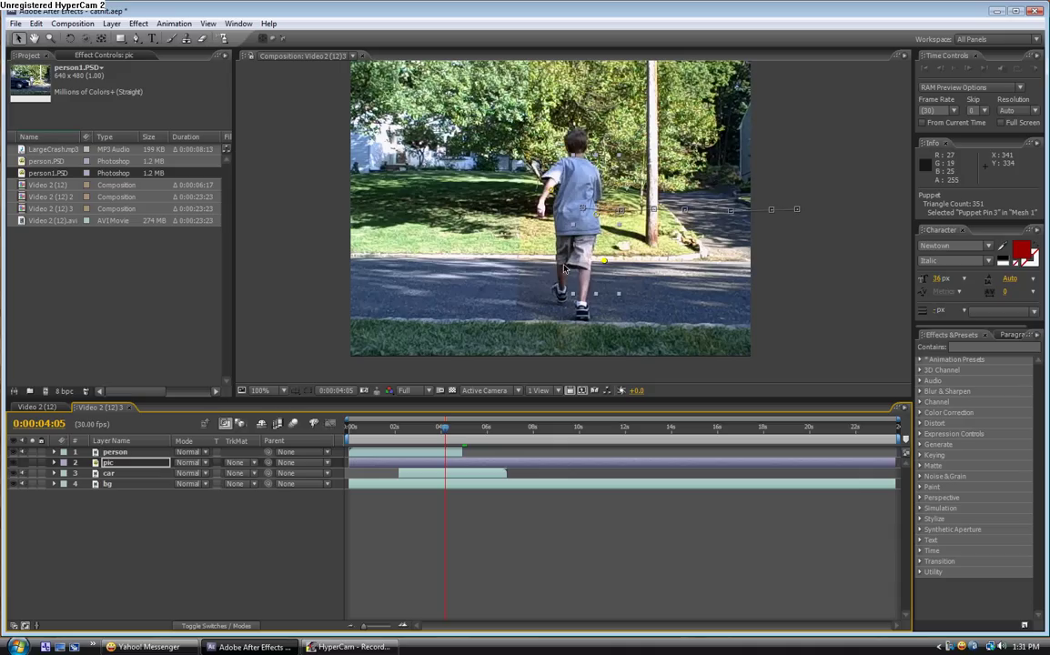
drag(425, 440, 419, 436)
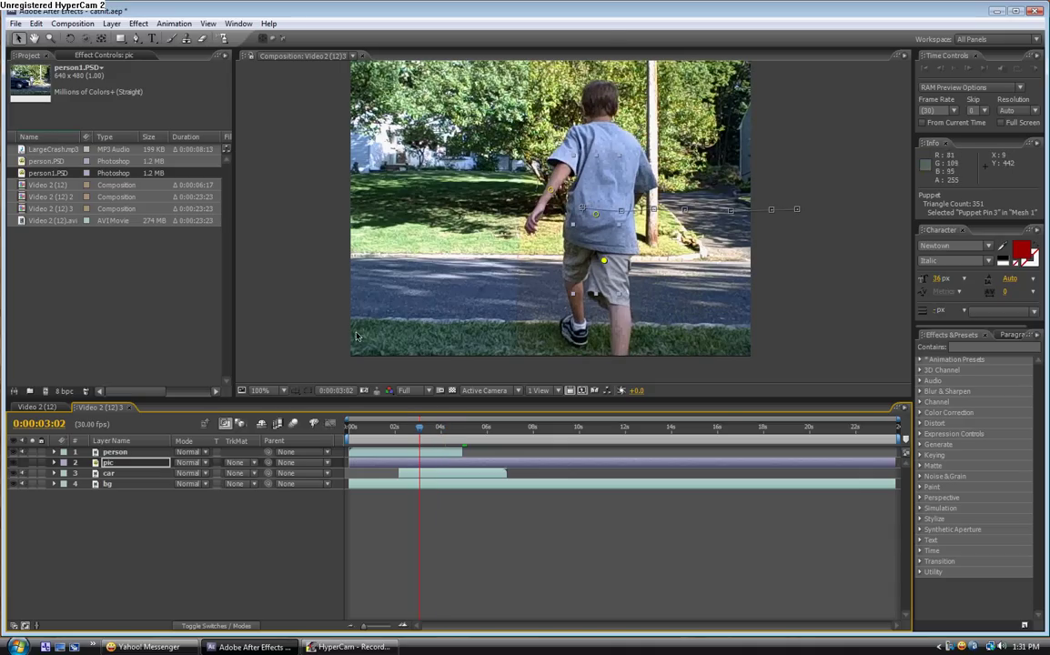
click(132, 462)
click(121, 453)
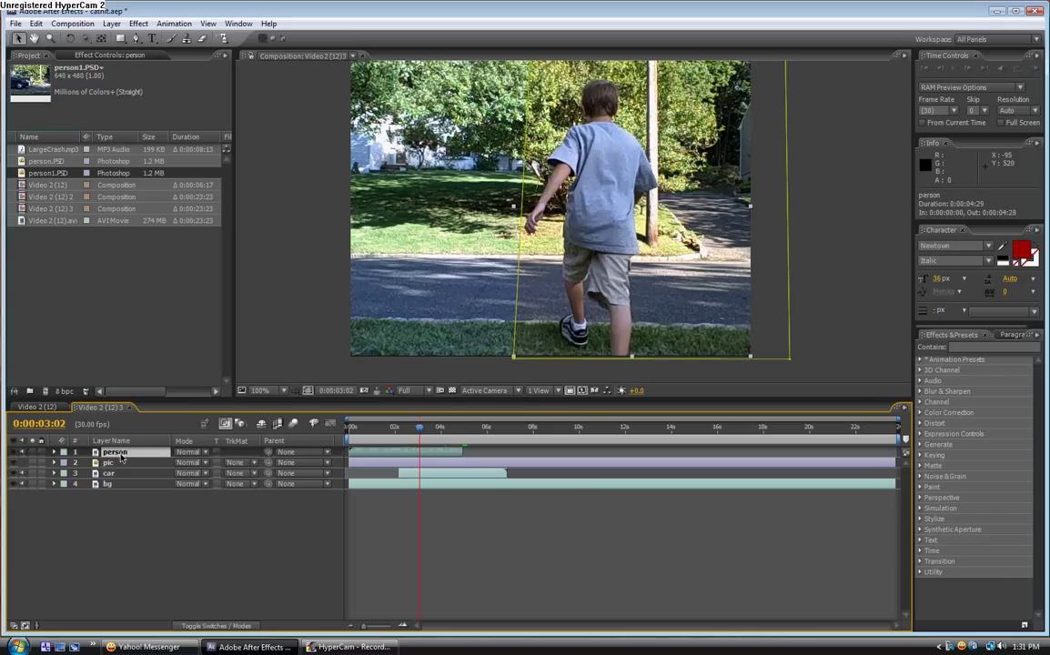
key(f)
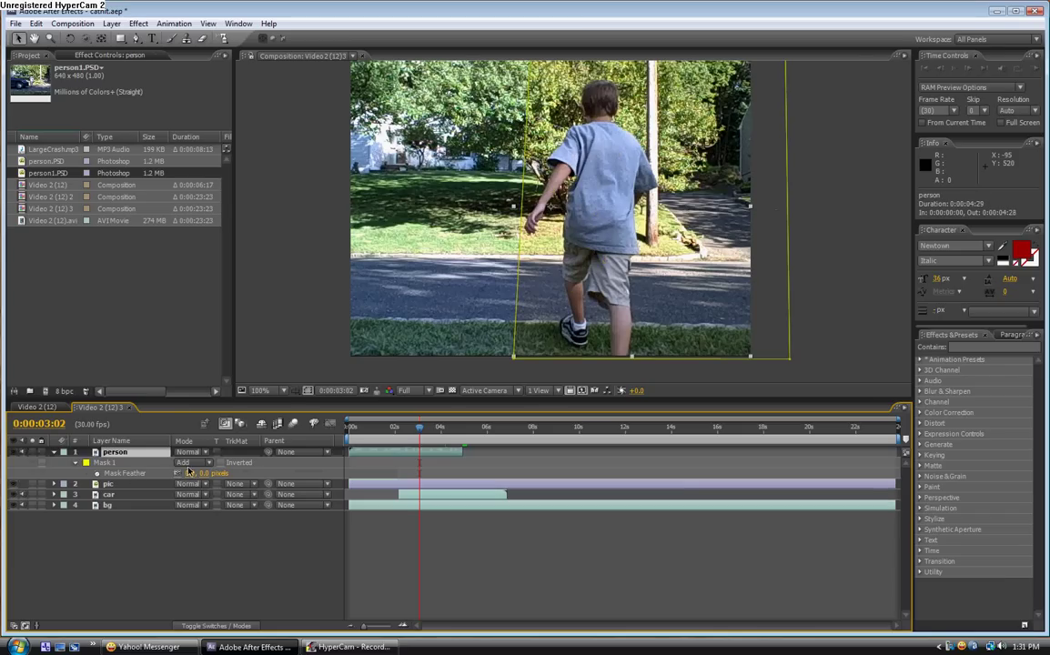
mouse_move(204, 474)
mouse_down()
mouse_move(220, 474)
mouse_move(211, 474)
mouse_up()
click(218, 546)
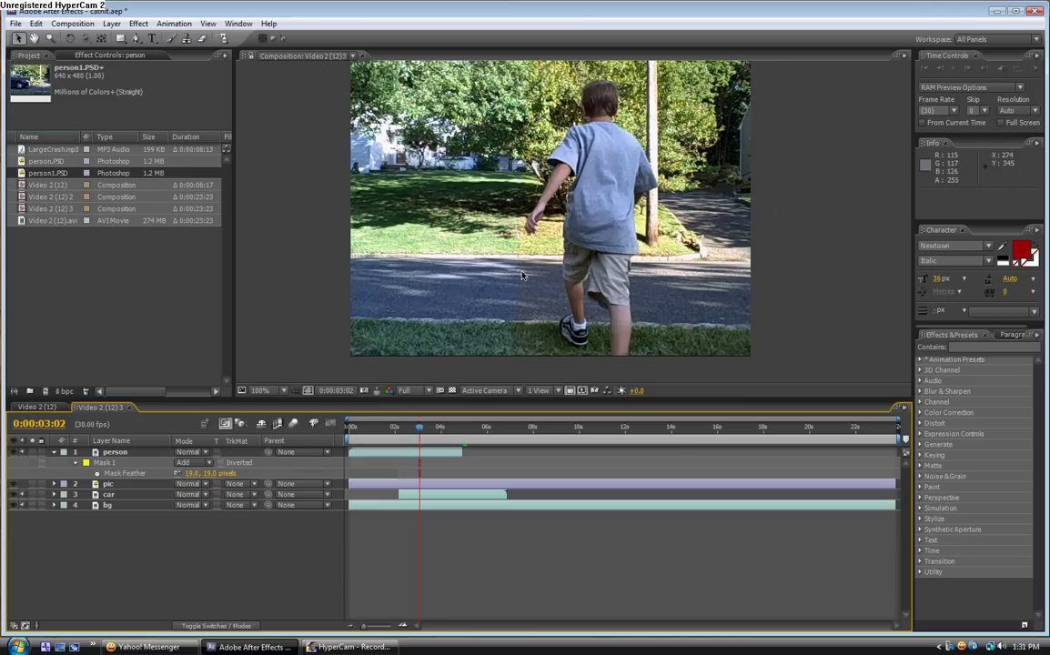
click(52, 453)
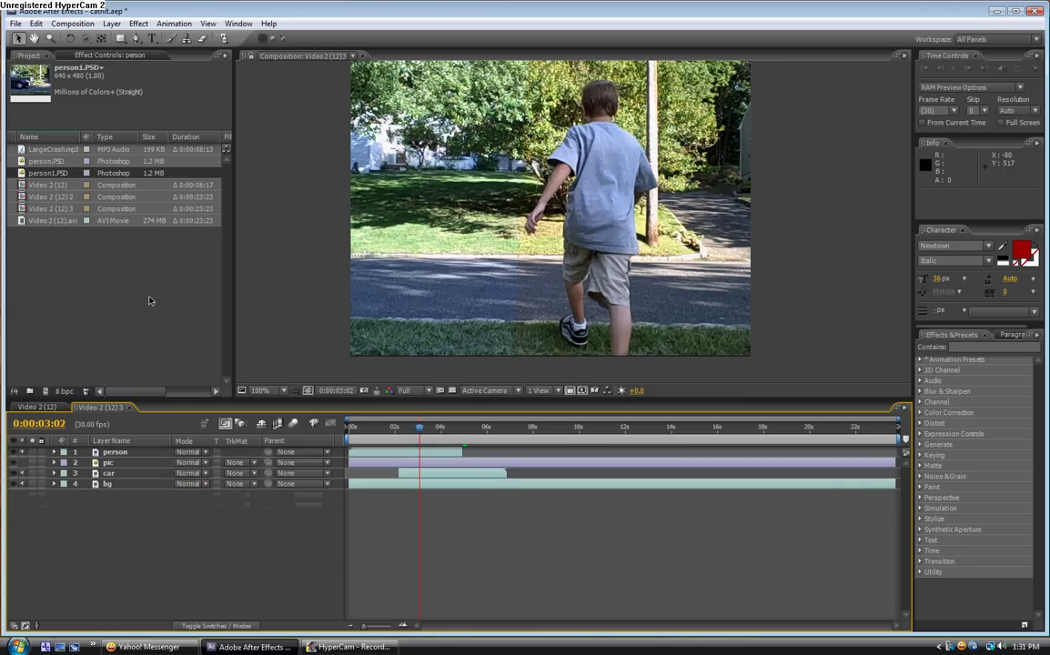
Step: Add LargeCrash.mp3 to the timeline and slide its In point to 0:00:04:24
drag(567, 433, 463, 435)
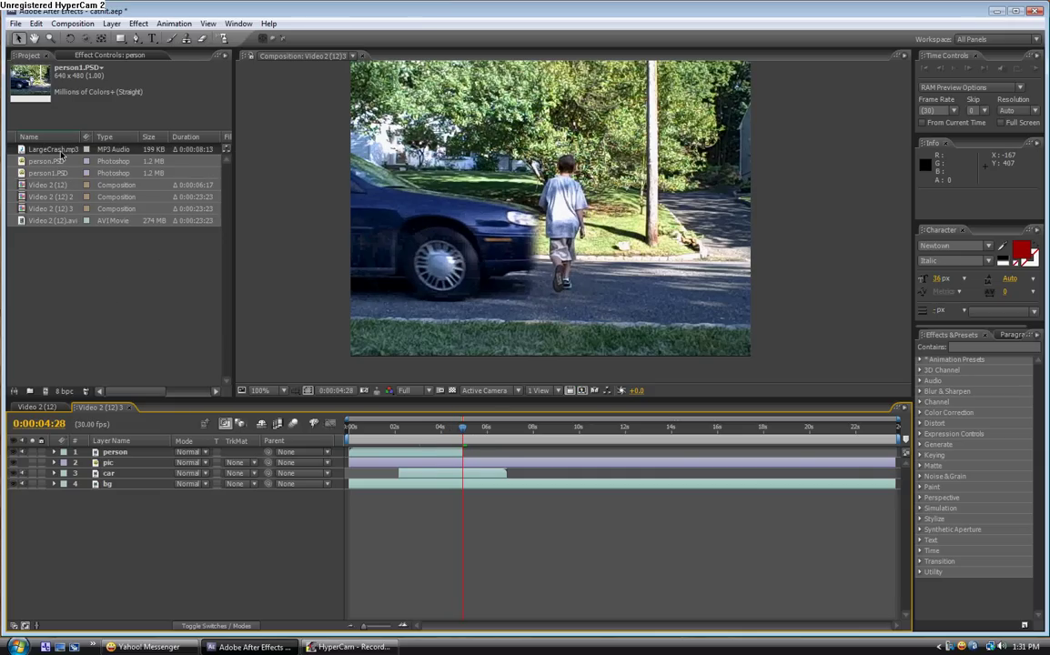
drag(53, 149, 164, 512)
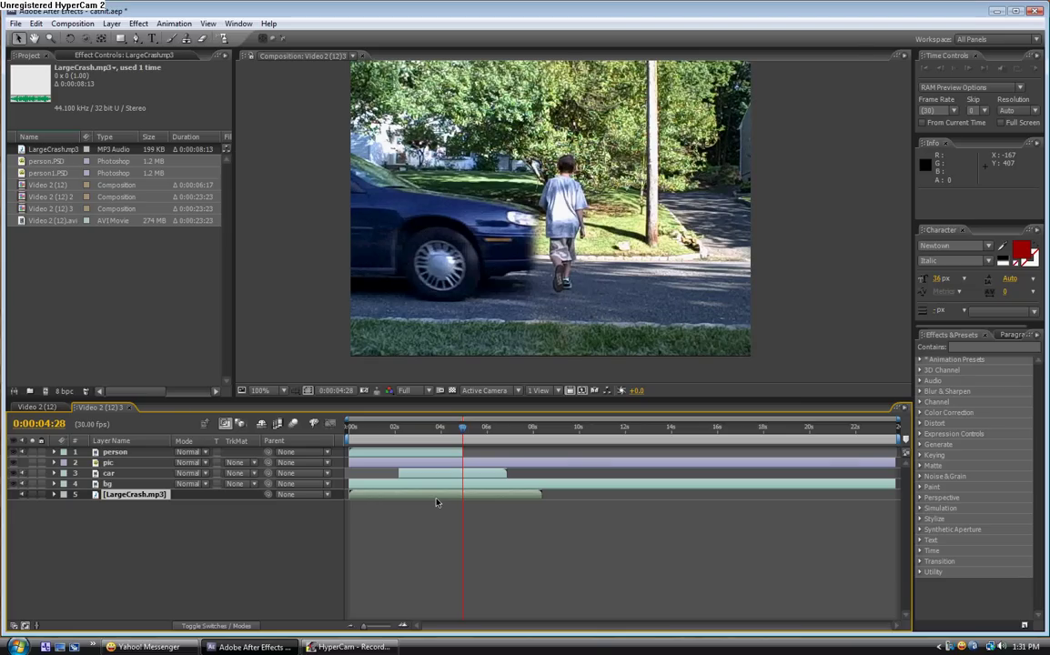
drag(436, 501, 530, 504)
key(space)
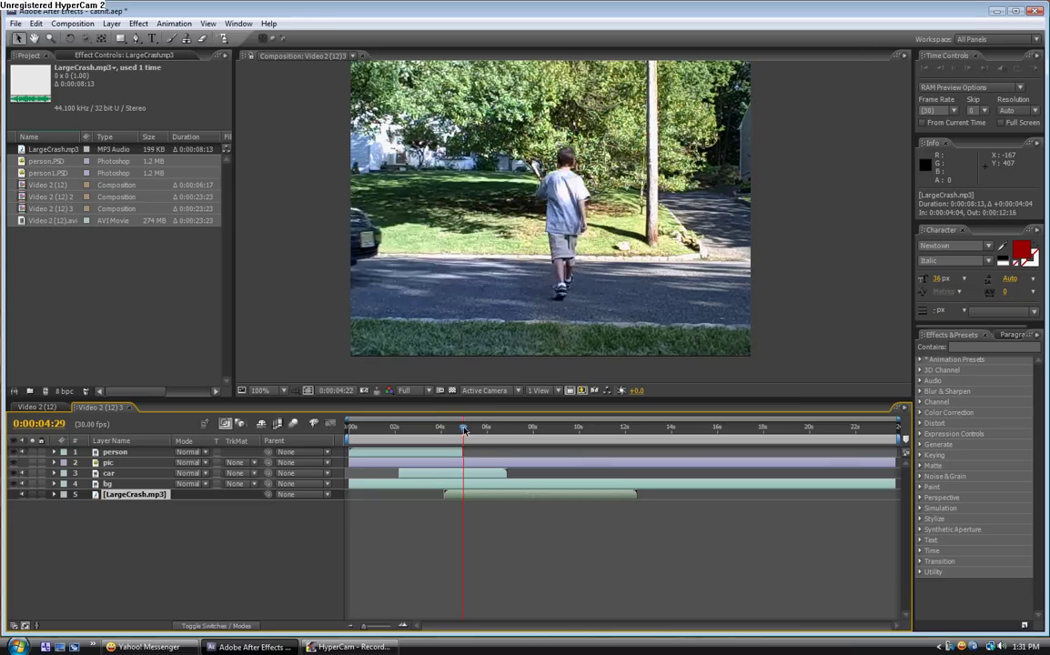
drag(497, 496, 513, 499)
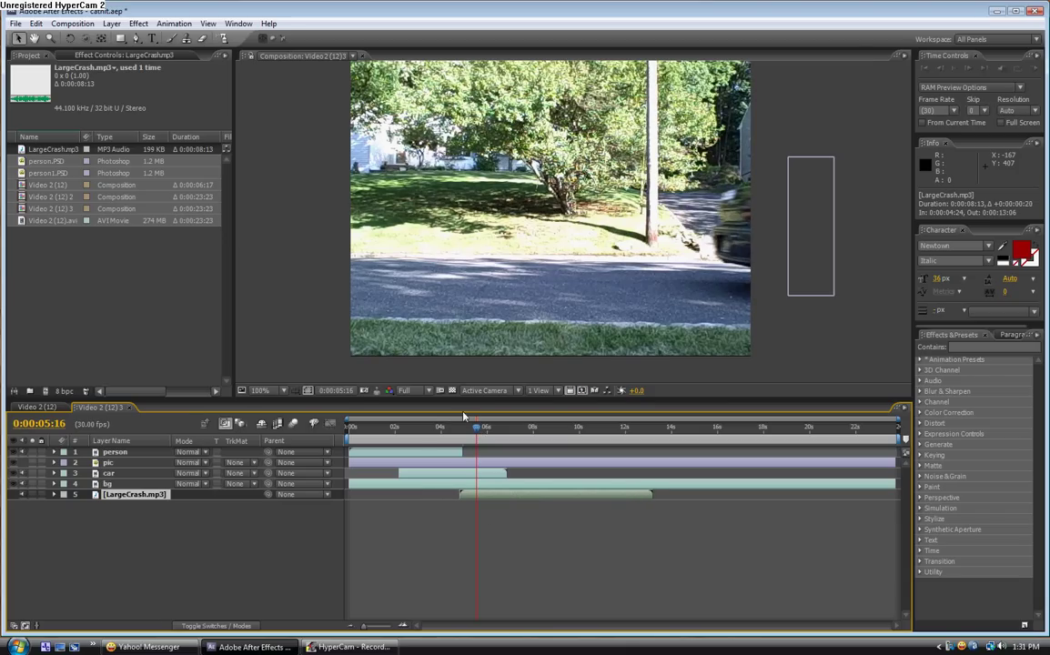
drag(419, 433, 485, 437)
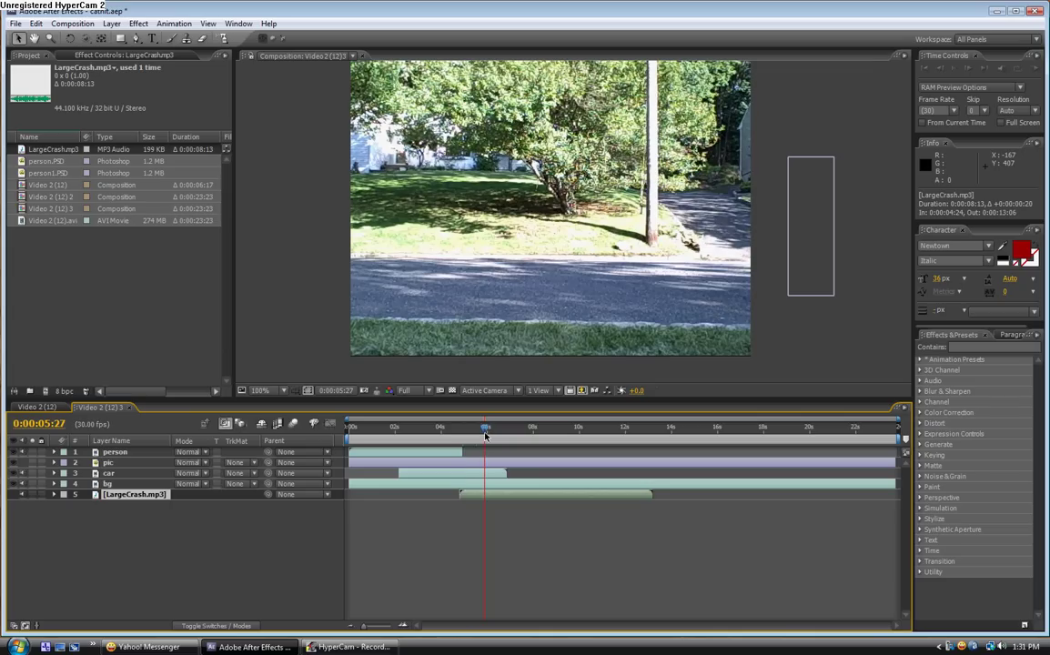